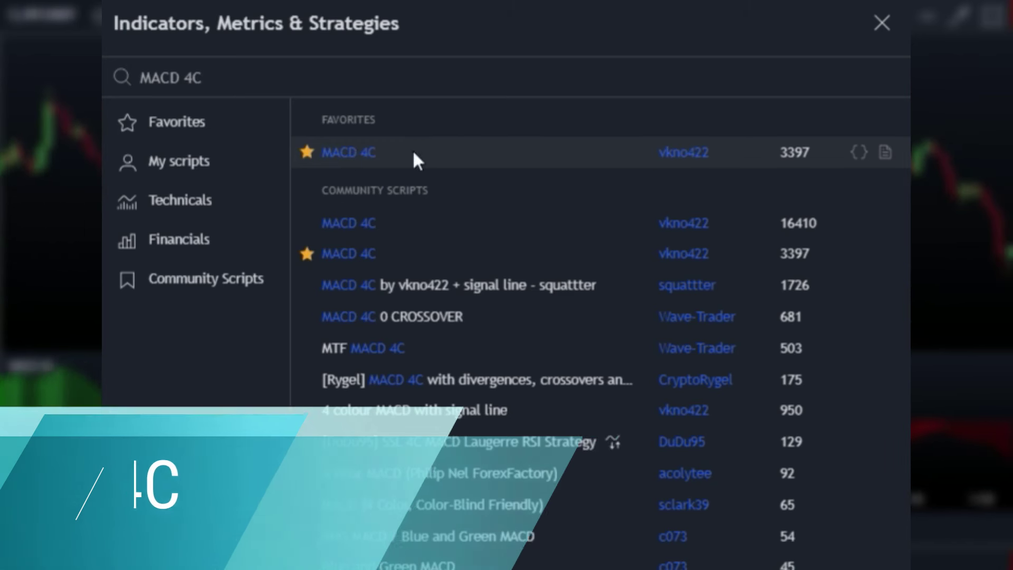
Add the MACD 4C indicator to the chart and set its fast moving average to 14 and slow moving average to 27
left_click(368, 152)
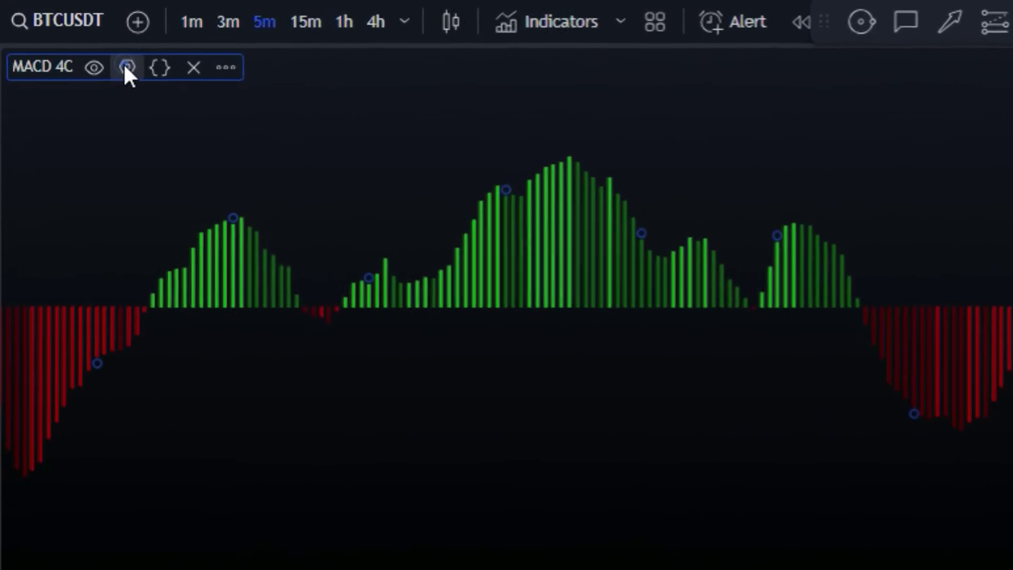
left_click(109, 58)
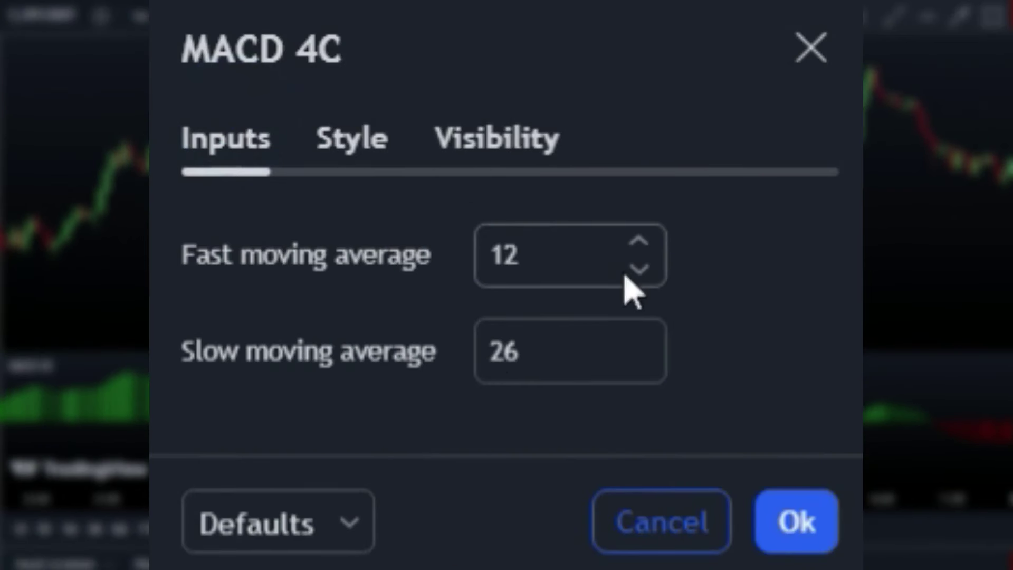
left_click(654, 235)
left_click(654, 235)
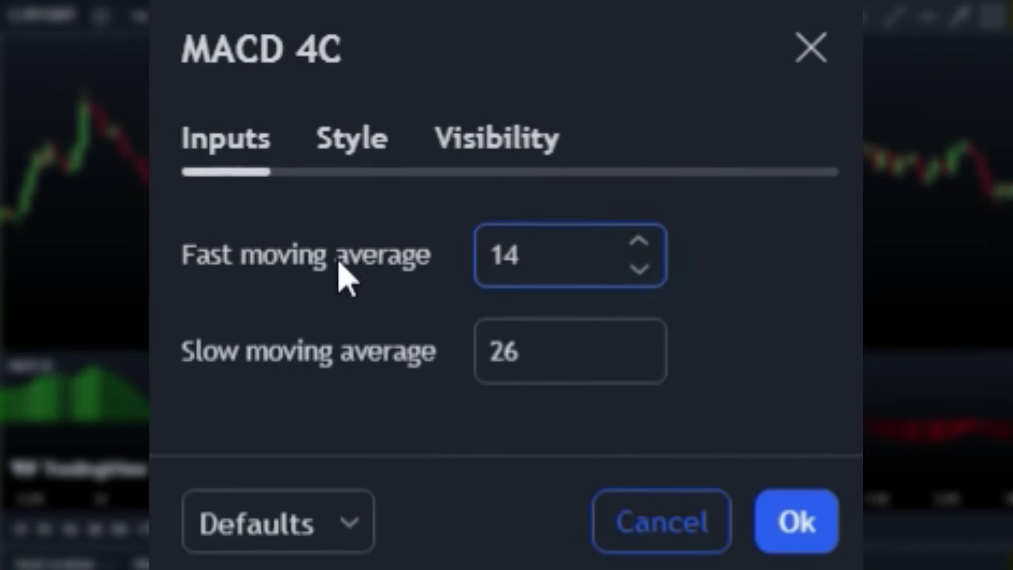
left_click(734, 258)
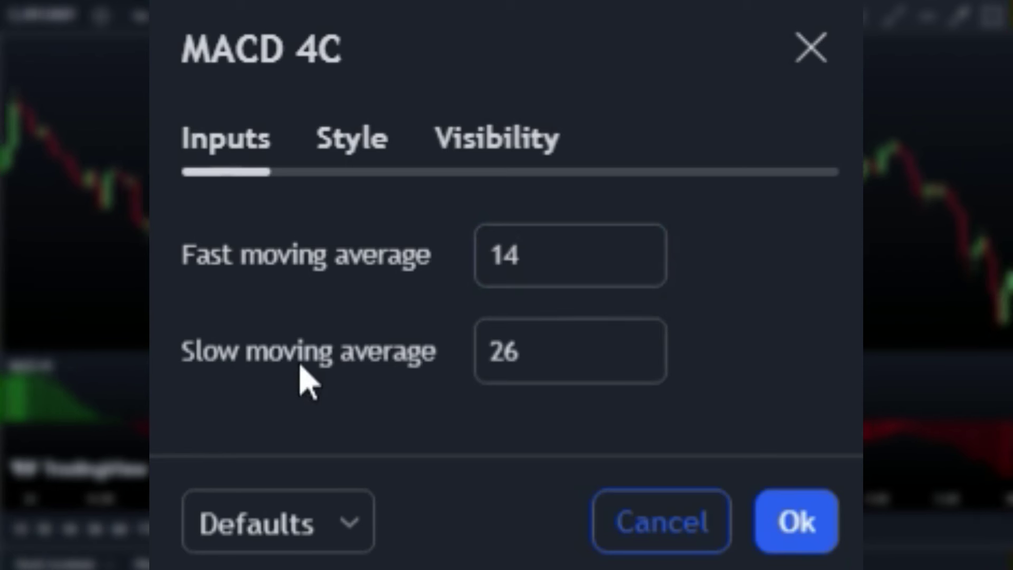
left_click(640, 337)
left_click(724, 340)
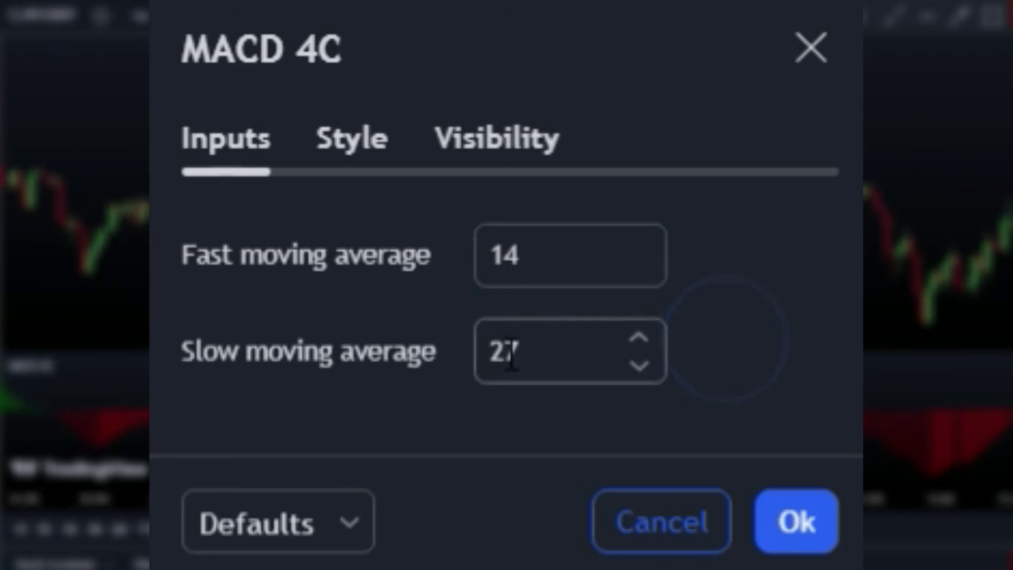
Change the MACD 4C plot style to Columns and apply the indicator settings
left_click(352, 140)
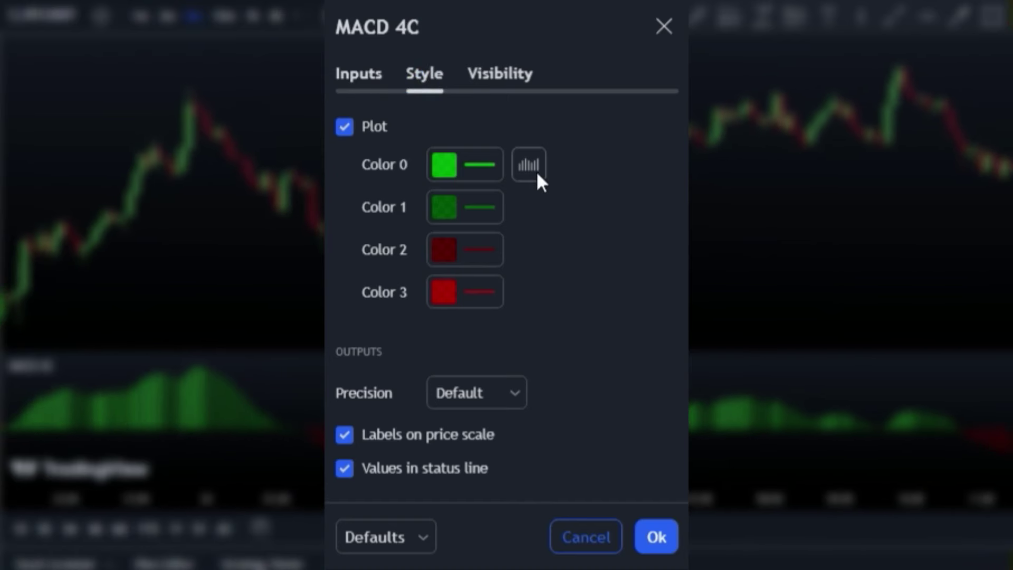
left_click(552, 314)
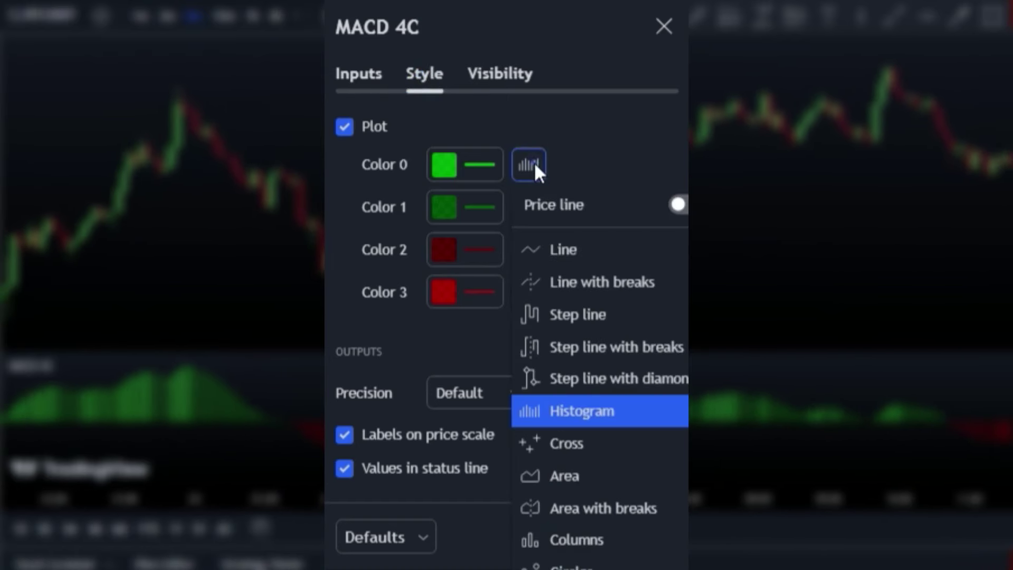
left_click(567, 539)
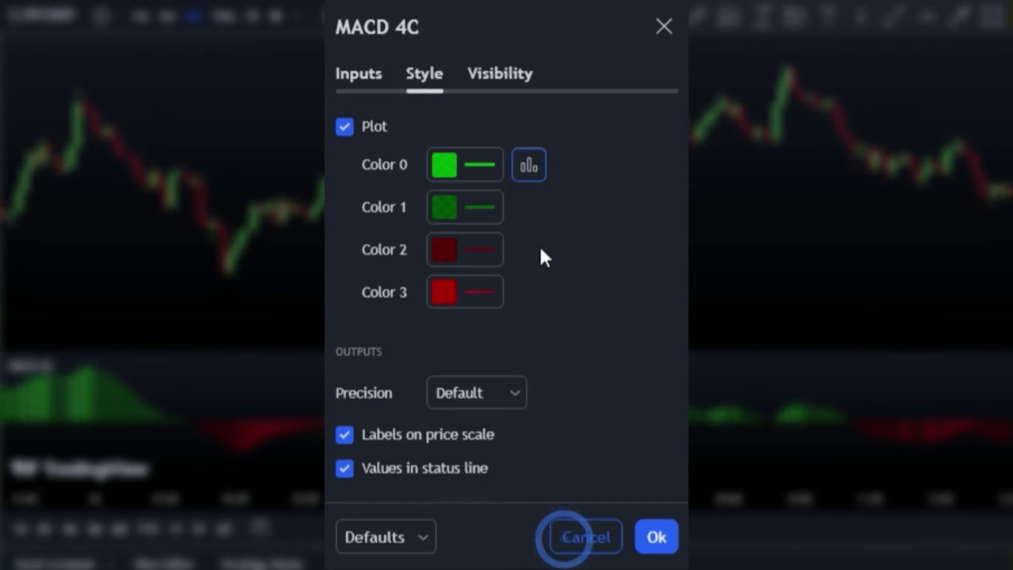
left_click(617, 225)
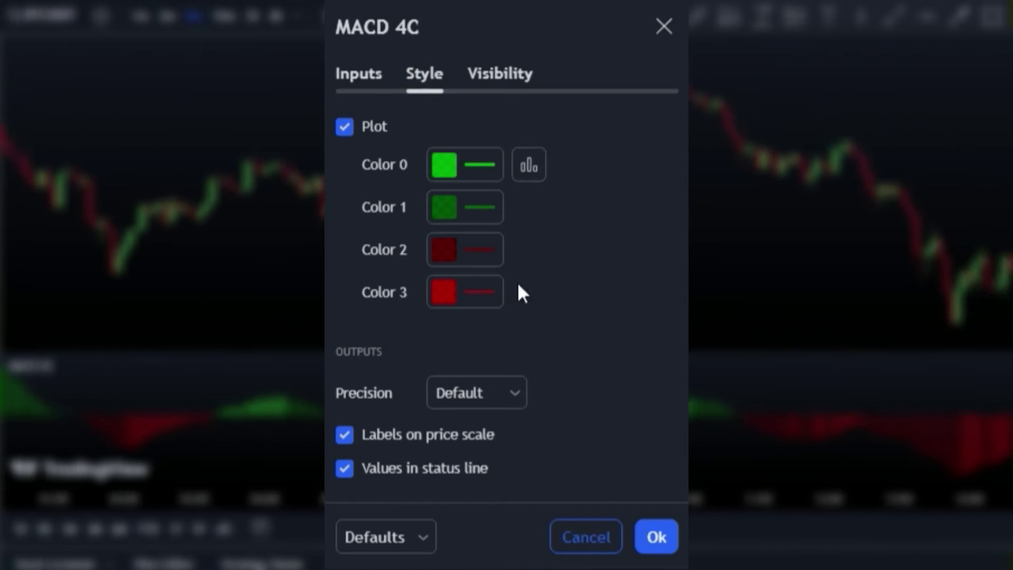
left_click(656, 536)
Add a callout reading "BUY SIGNAL" to the first green MACD column at 15:30 on 22 Feb
left_click_drag(729, 406, 565, 405)
key("Right")
key("Right")
key("Right")
key("Right")
key("Right")
key("Right")
key("Right")
key("Right")
key("Right")
key("Right")
key("Right")
key("Right")
key("Right")
key("Right")
key("Right")
key("Right")
key("Right")
key("Right")
key("Right")
key("Right")
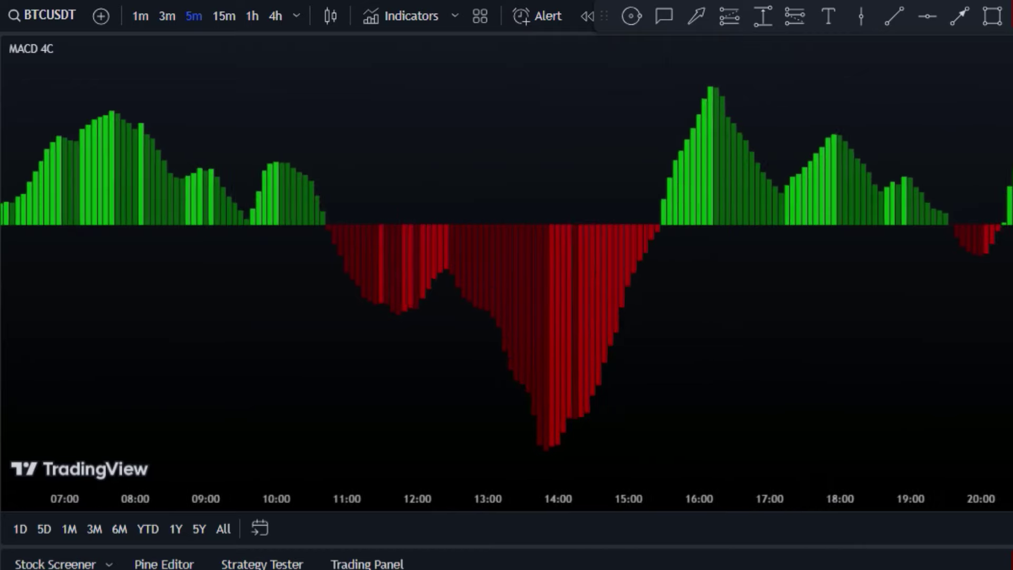
scroll(507, 290, "right", 10)
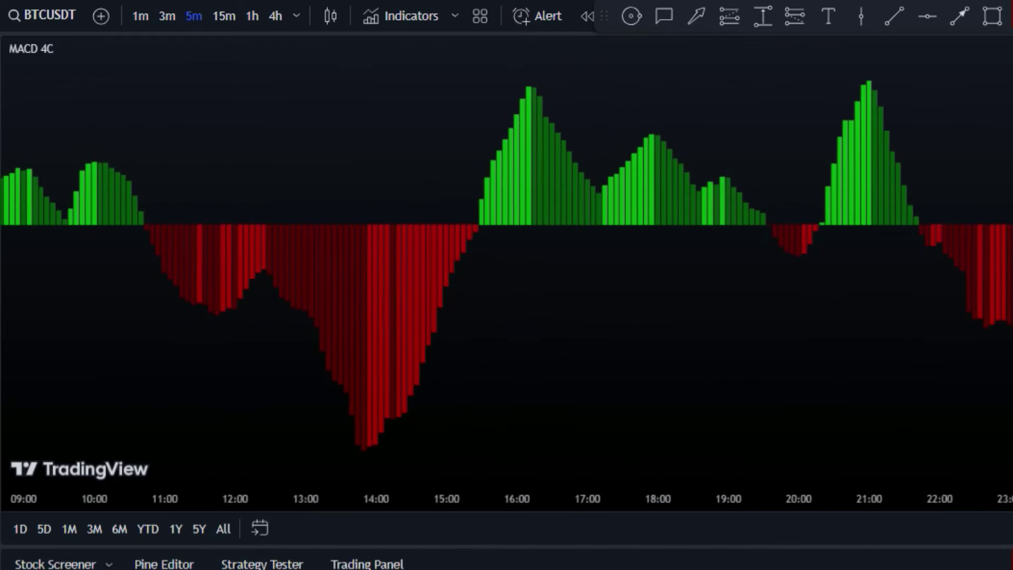
scroll(960, 242, "right", 3)
scroll(960, 243, "up", 5)
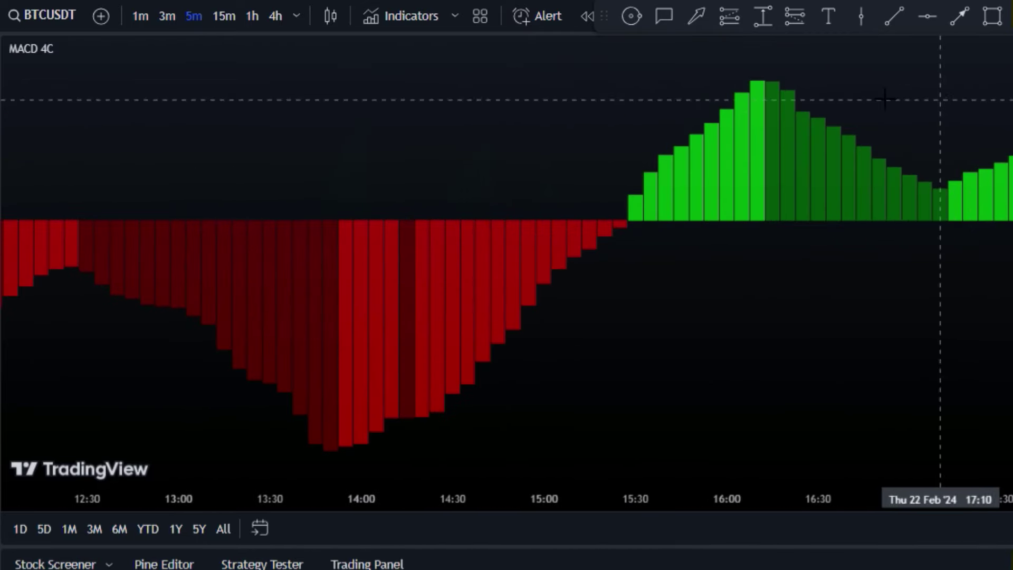
left_click(670, 15)
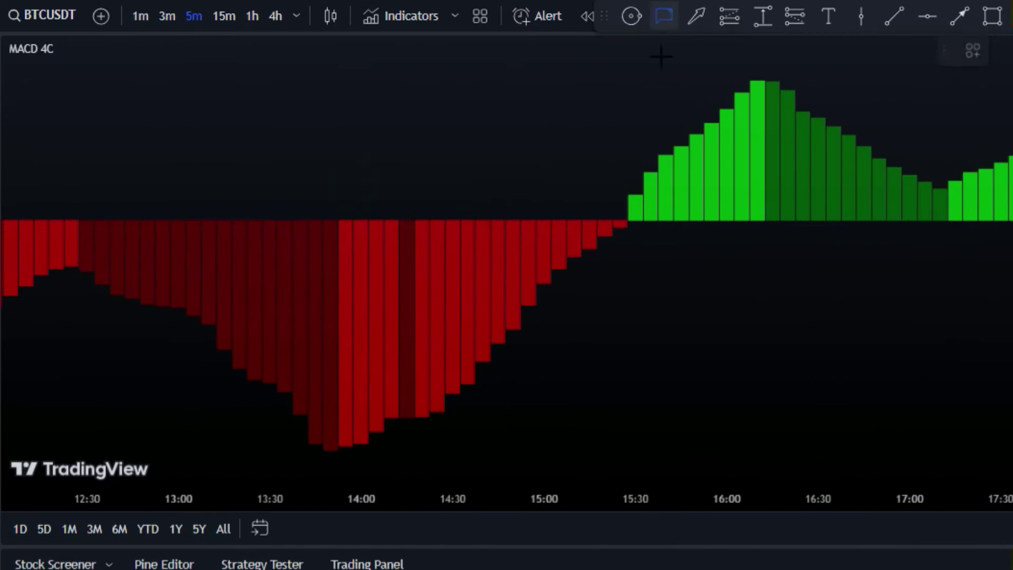
left_click(636, 182)
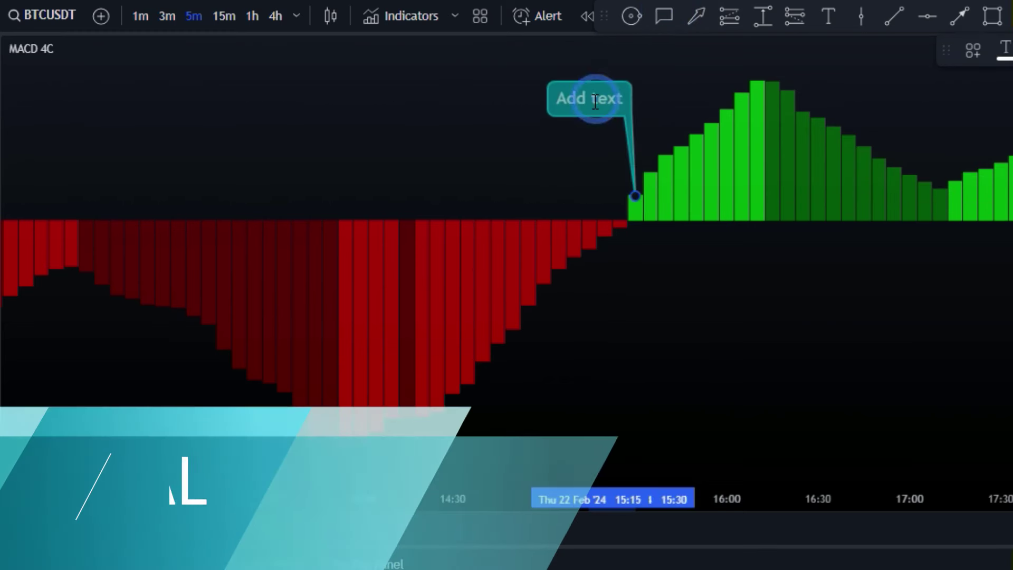
type("BUY SIGN")
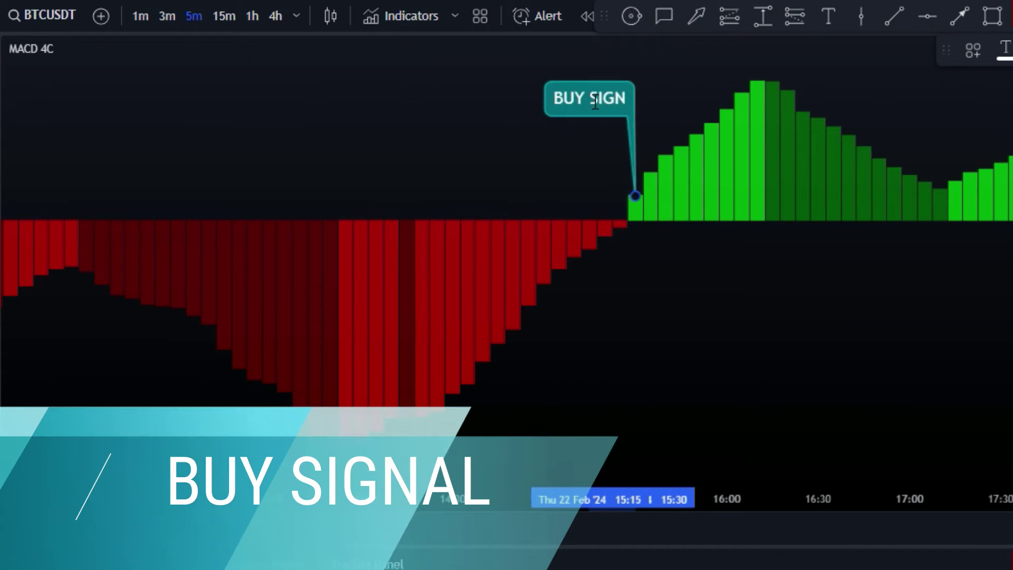
left_click(546, 182)
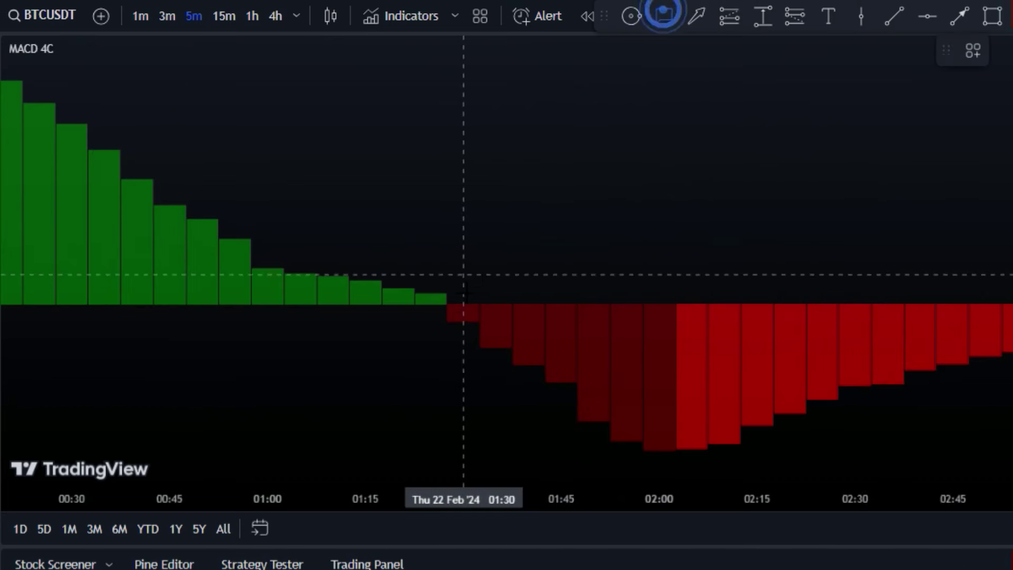
Add a callout reading "SELL SIGNAL" to the first red MACD column at 01:30 on 22 Feb
left_click(464, 311)
left_click(338, 373)
type("SELL SIGNAL")
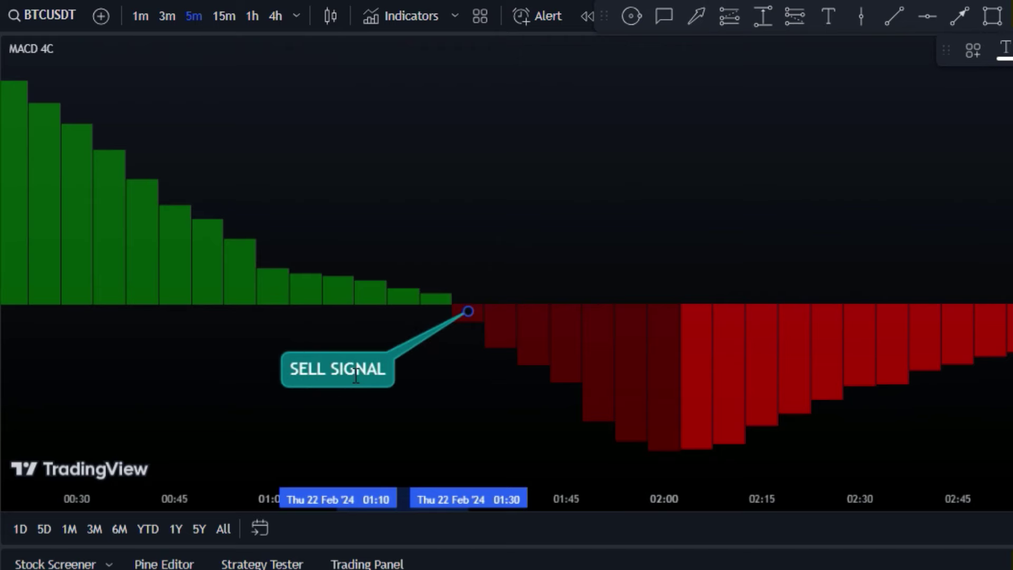
left_click(468, 369)
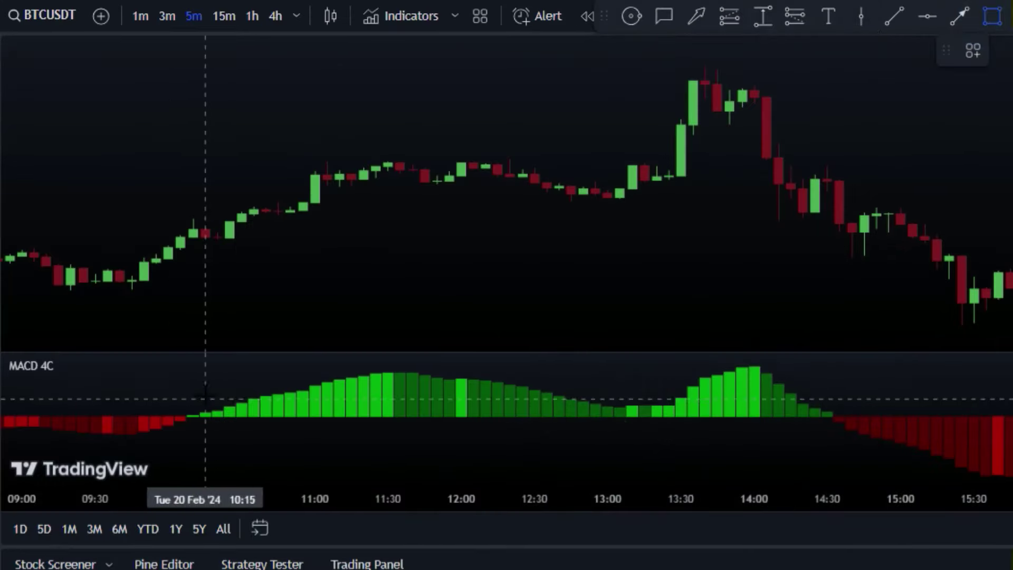
Box the red-to-green MACD crossover on 20 Feb and mark it with a vertical line at 10:10
left_click_drag(206, 391, 156, 445)
left_click(261, 361)
left_click_drag(204, 416, 219, 416)
left_click(245, 374)
left_click_drag(183, 353, 240, 373)
left_click(193, 204)
left_click(267, 290)
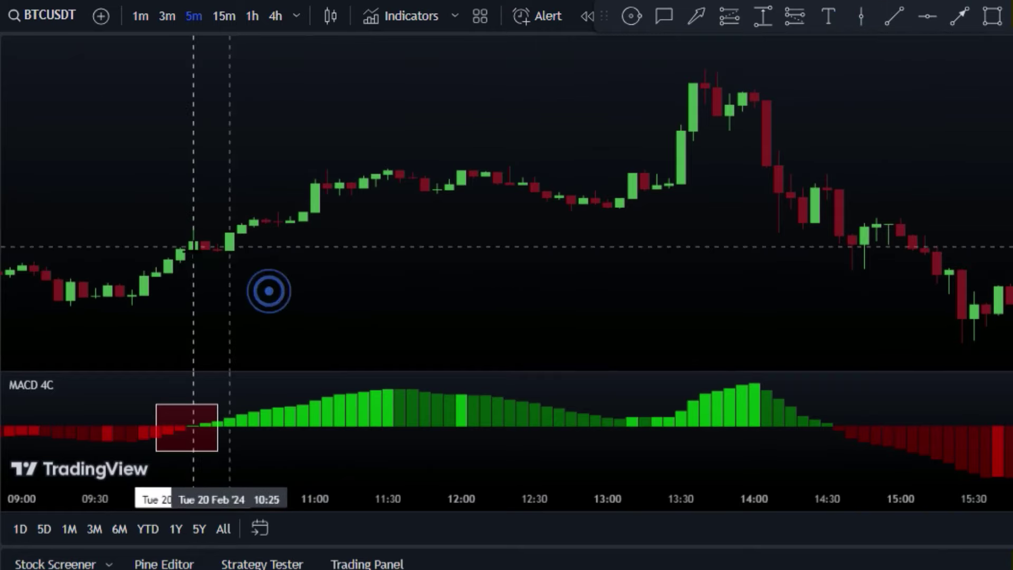
Draw a price range from the 10:10 buy candle up to the swing high at about 13:40
left_click(191, 241)
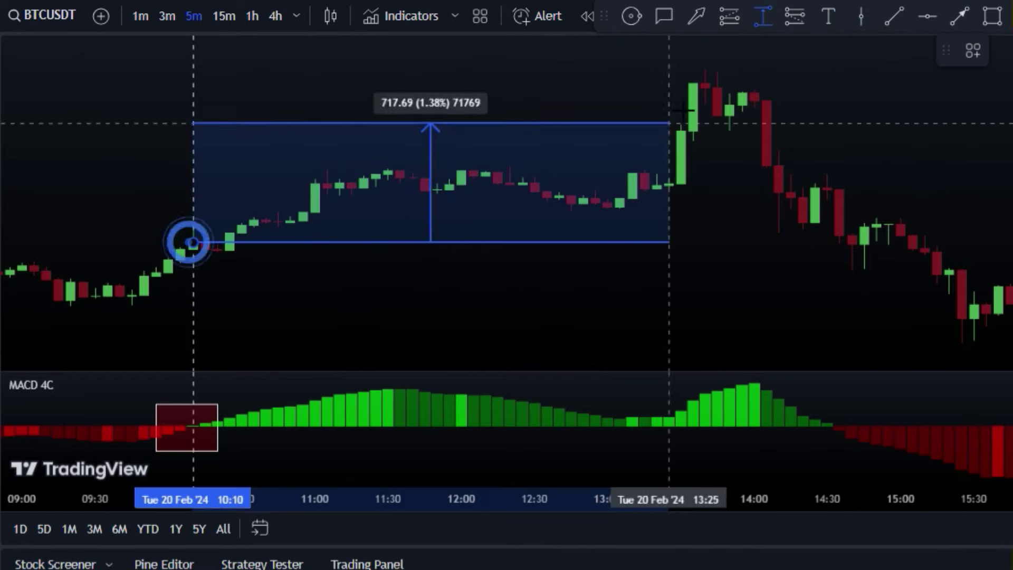
left_click(705, 83)
left_click(816, 125)
Box the green-to-red MACD crossover following the swing high and mark it with a vertical line at 14:35
left_click_drag(900, 170, 574, 153)
left_click(550, 393)
left_click(488, 452)
left_click(491, 338)
left_click(861, 16)
left_click(514, 250)
left_click(546, 283)
Draw a price range from the 14:35 sell candle down to the swing low at about 17:25
scroll(628, 119, "down", 5)
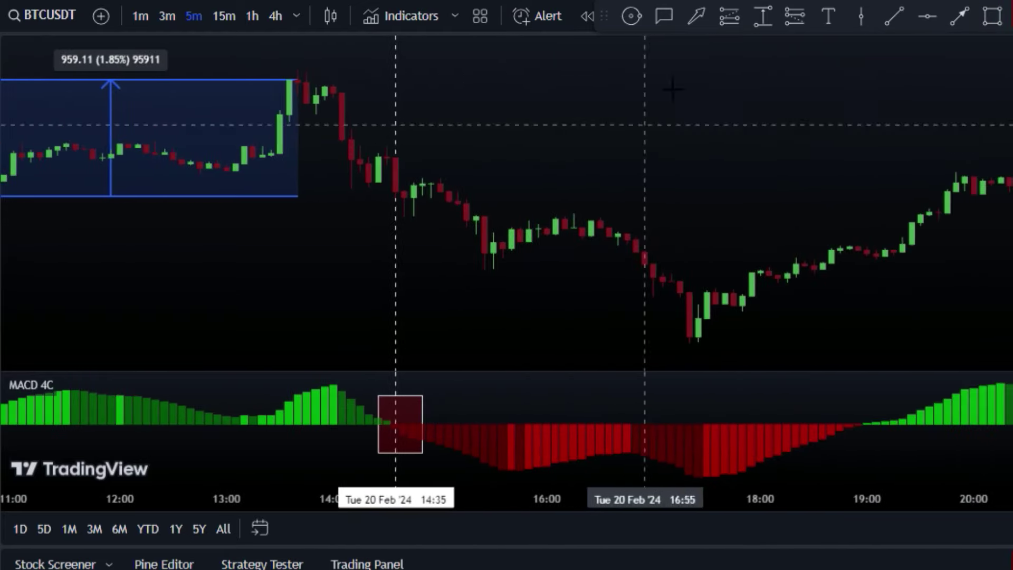
left_click(395, 187)
left_click(698, 337)
Add PROFIT text notes: SPOT: +1.85%, 10X: +18.5% on the upward range, and SPOT: 2.31%, 10X: 23.1% on the downward range
left_click_drag(287, 285, 478, 272)
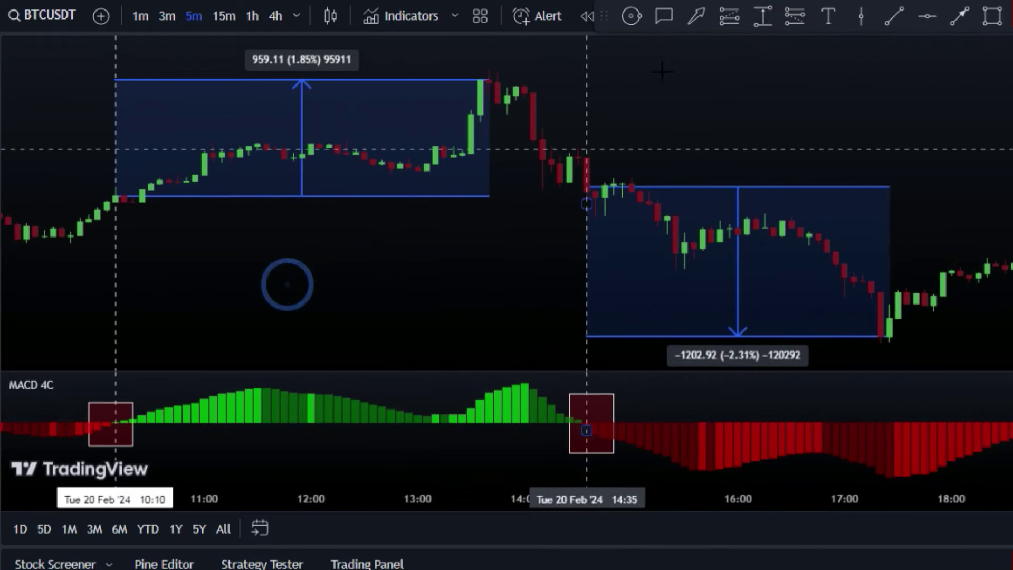
left_click(826, 23)
left_click(387, 87)
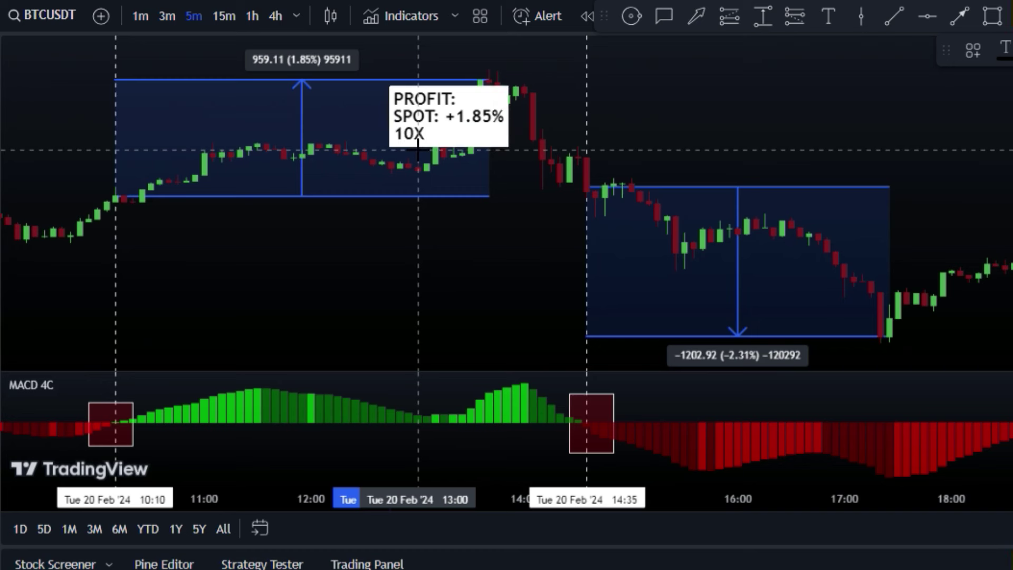
left_click(832, 119)
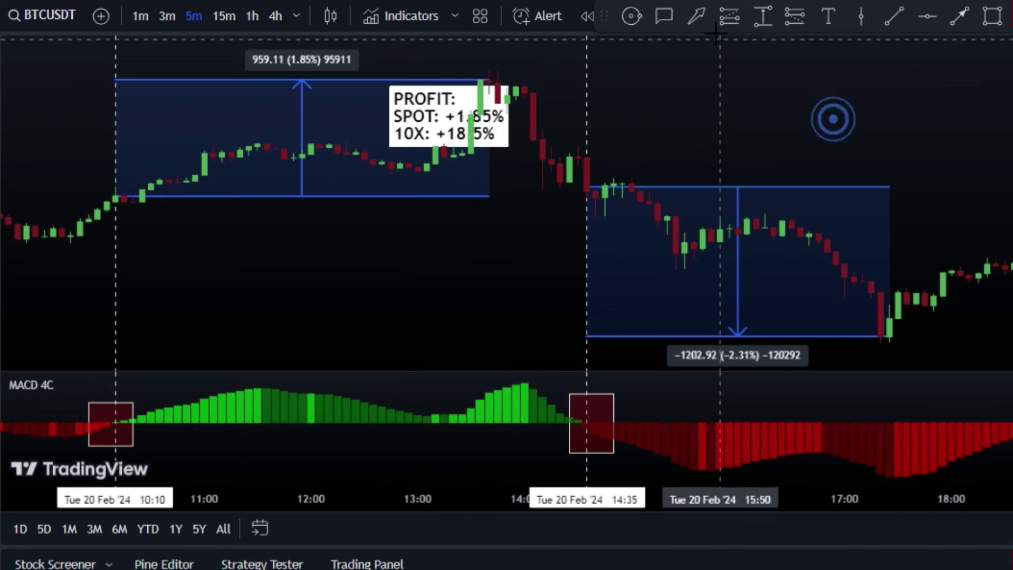
left_click(828, 17)
left_click(791, 197)
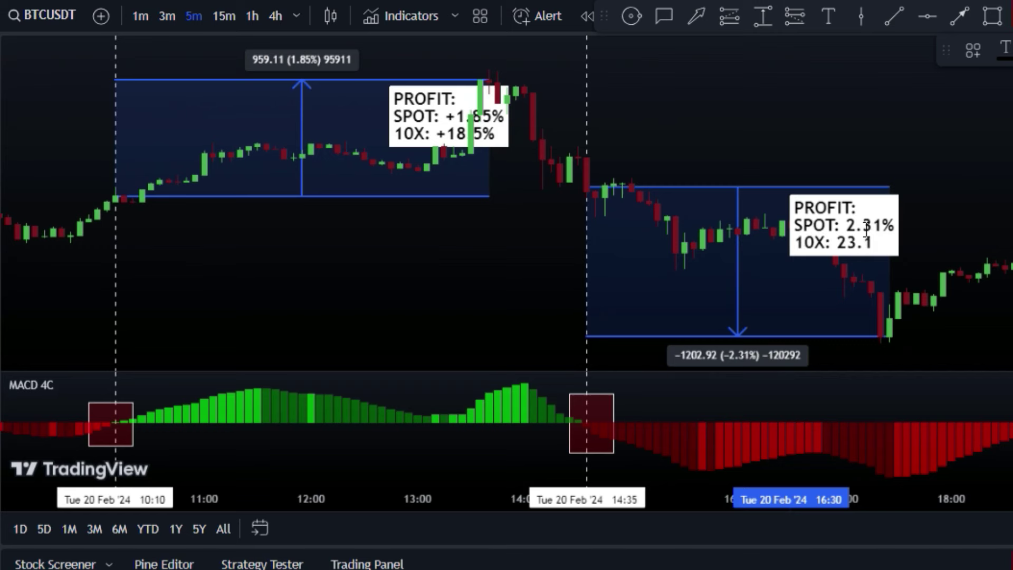
Box the next red-to-green MACD crossover on 20 Feb and mark it with a vertical line at 19:00
scroll(865, 230, "right", 10)
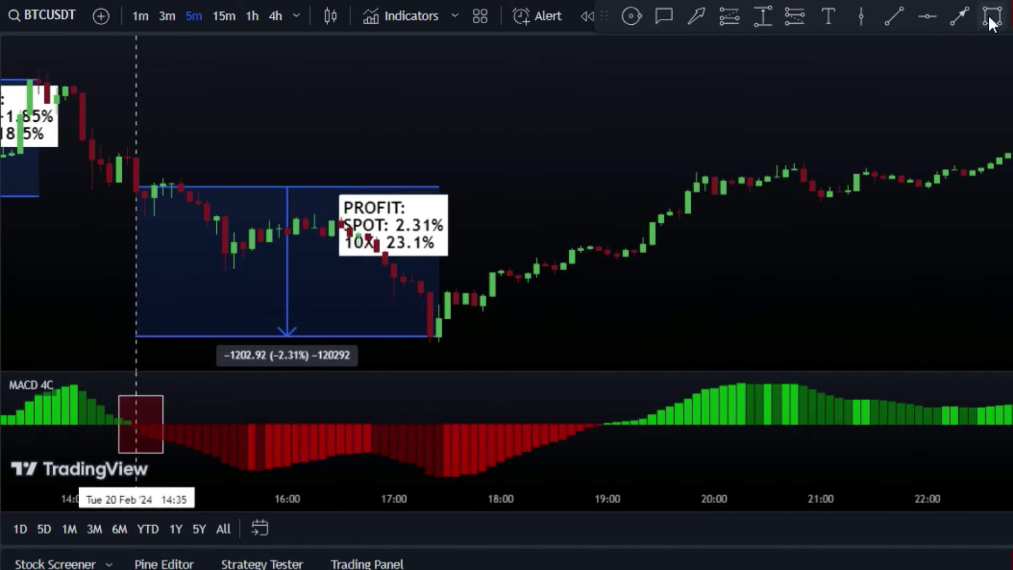
scroll(610, 423, "right", 5)
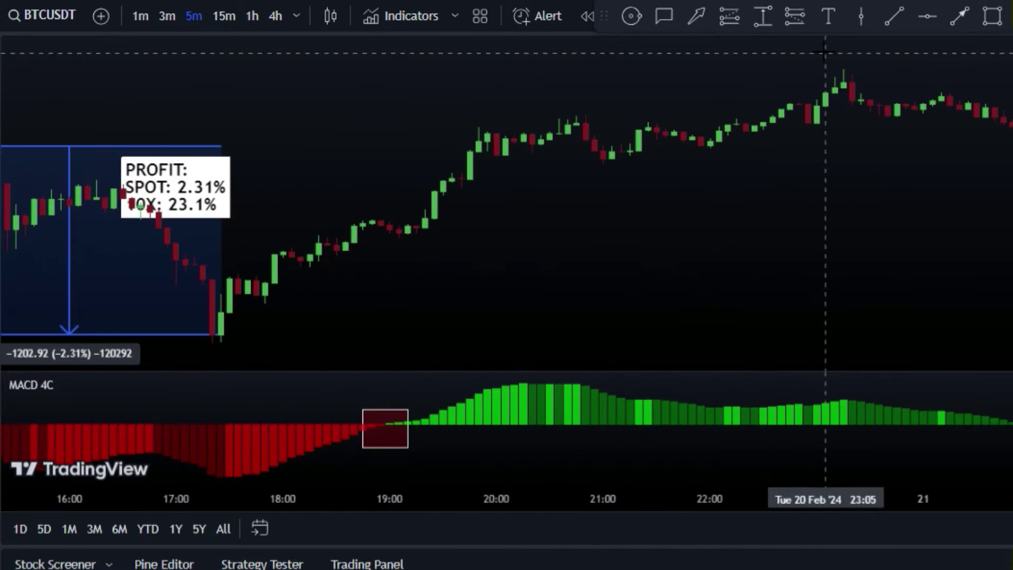
left_click(389, 264)
Draw a price range from the 19:00 buy candle up to the swing high at about 23:15
scroll(567, 256, "right", 2)
left_click(763, 16)
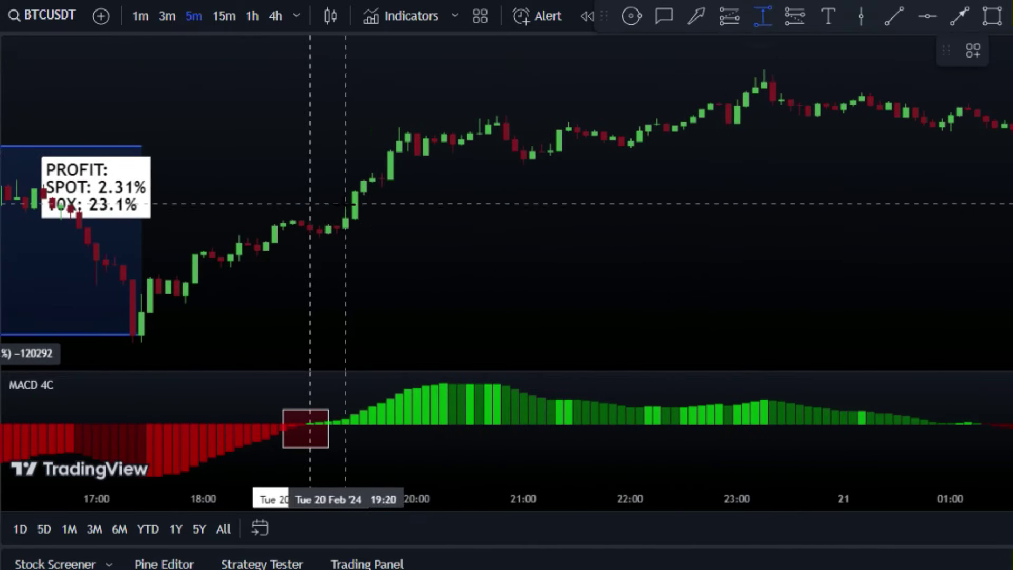
left_click(310, 228)
left_click(764, 73)
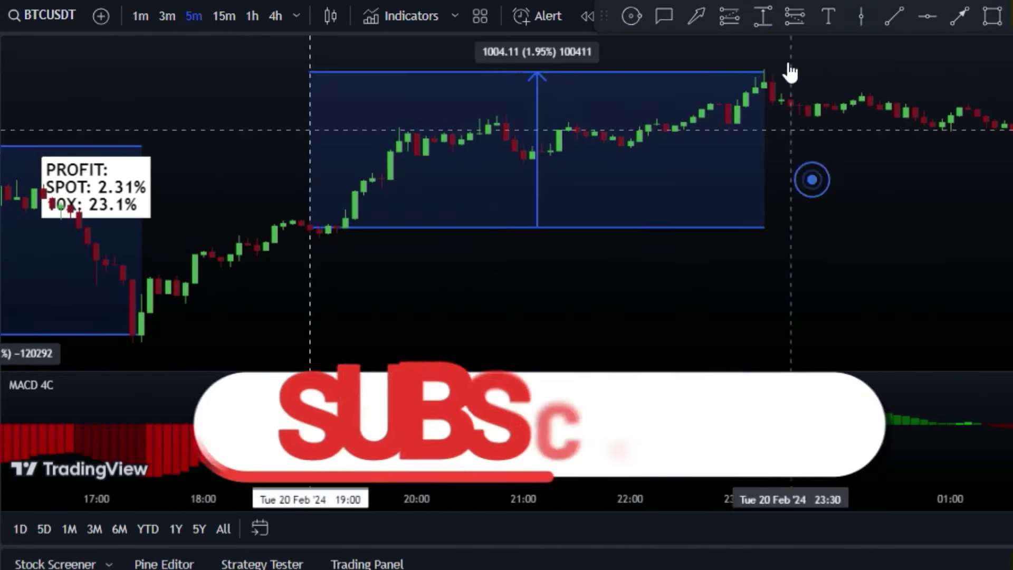
Add a three-line text note on the 19:00 range reading "PROFIT:", "SPOT: 1.85%" and "10X: 18.5%"
left_click(828, 15)
left_click(585, 186)
type("PROFIT:")
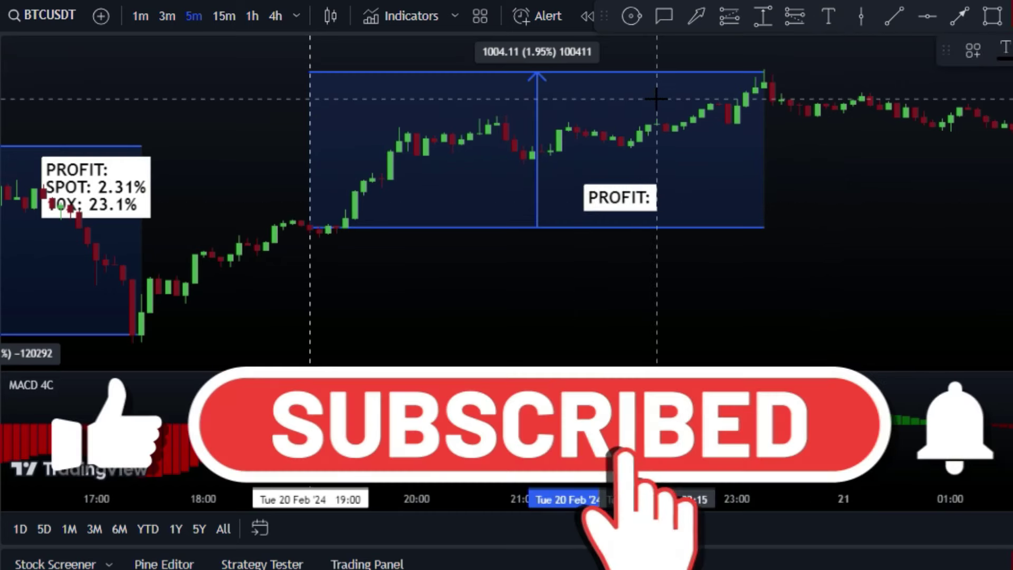
key("Return")
type("SPOT: 1.8")
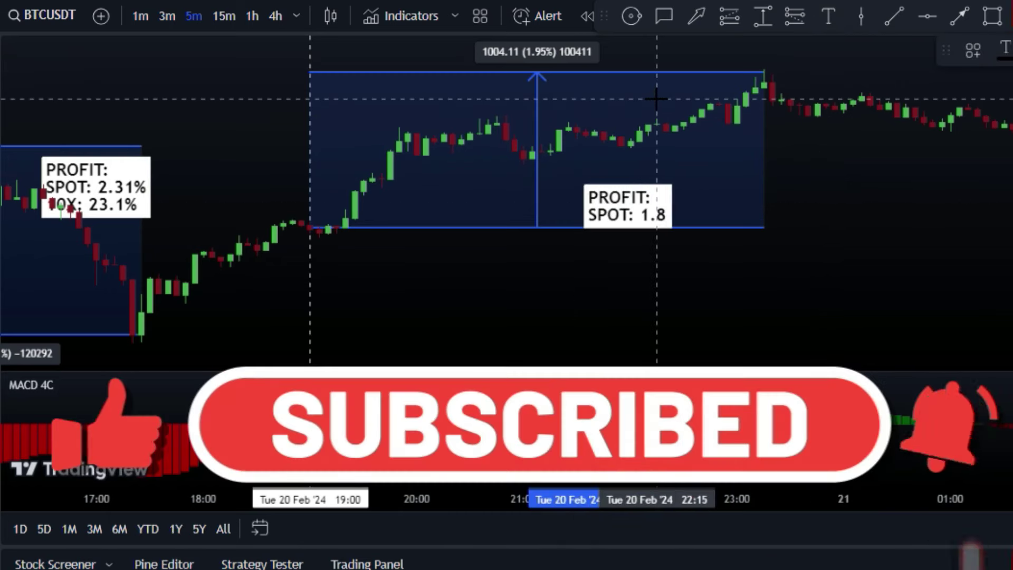
type("5%")
key("Return")
type("10X: 18.5%")
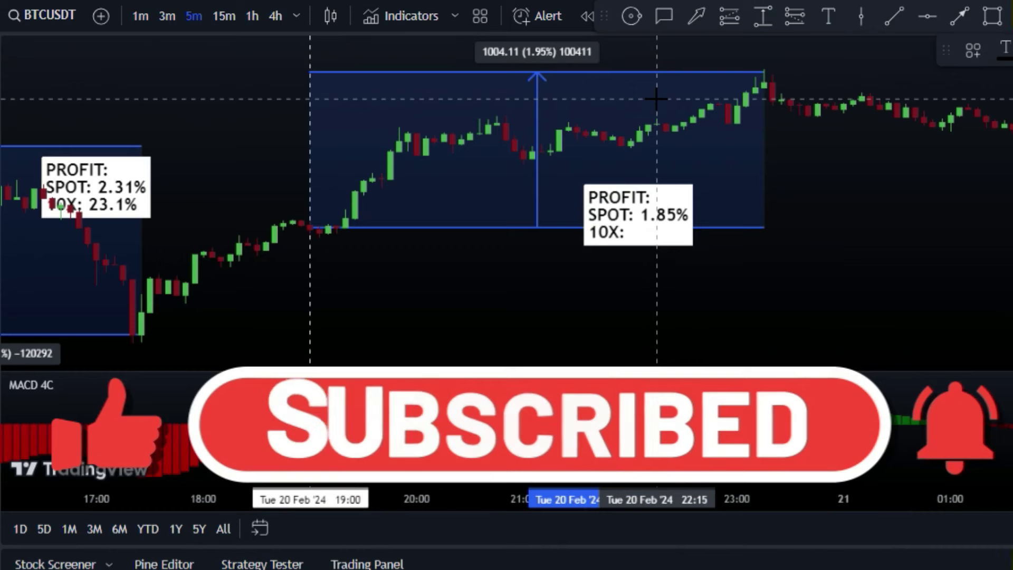
Box the green-to-red MACD crossover on 21 Feb and mark it with a vertical line at 01:20
left_click_drag(882, 214, 285, 169)
left_click(990, 18)
left_click(417, 405)
left_click(363, 462)
left_click(460, 337)
left_click(864, 21)
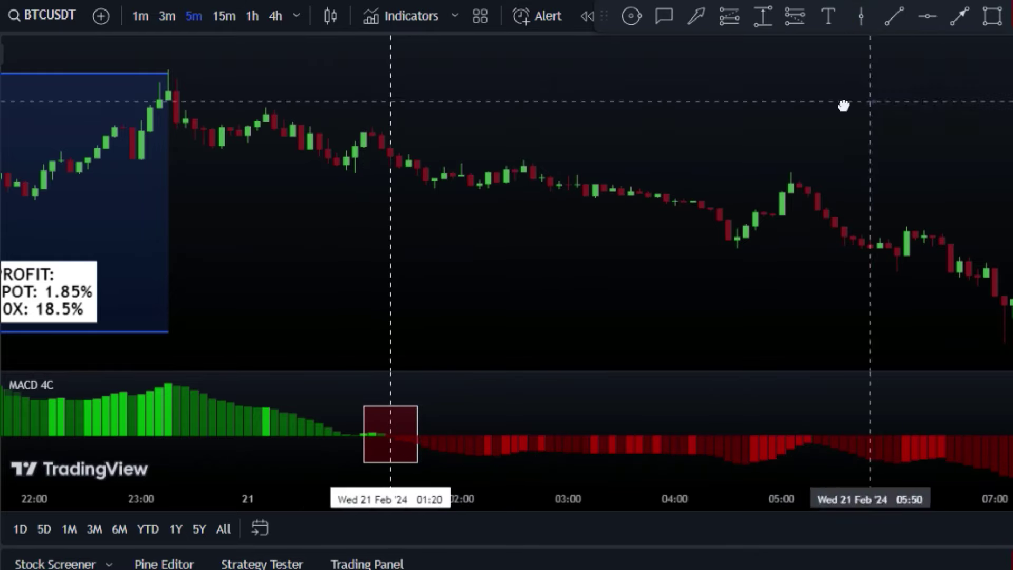
Draw a price range from the 01:20 sell candle and extend it down to the low at 12:05 on 21 Feb
left_click_drag(843, 105, 774, 98)
left_click(765, 17)
left_click(318, 149)
left_click(968, 323)
left_click_drag(1012, 316, 533, 232)
scroll(659, 283, "down", 5)
left_click_drag(659, 283, 438, 282)
left_click_drag(534, 222, 833, 335)
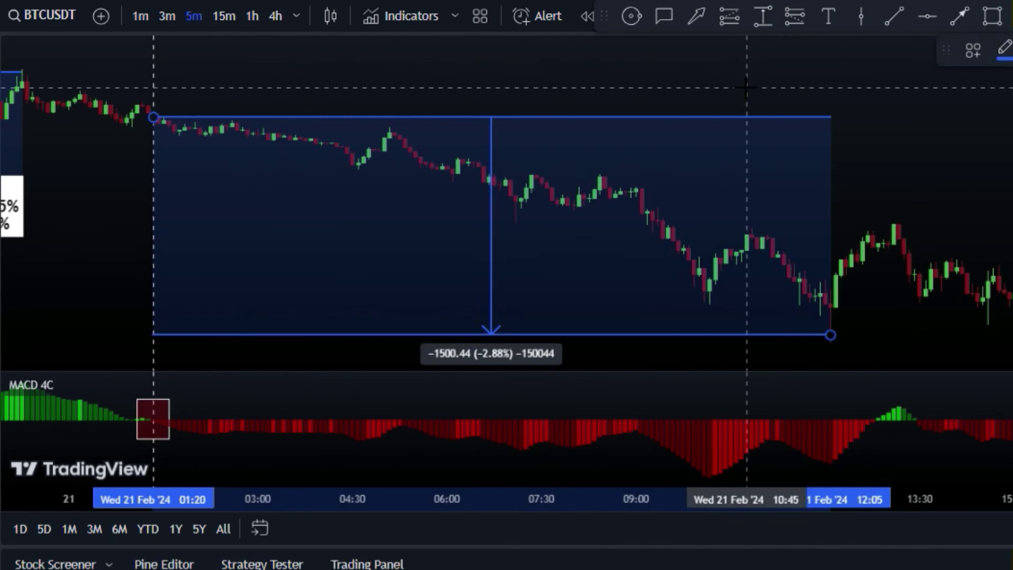
Add a text note on the 01:20 range reading "PROFIT:", "SPOT: 2.88 %" and "10X: 28.8%"
left_click(828, 16)
left_click(620, 149)
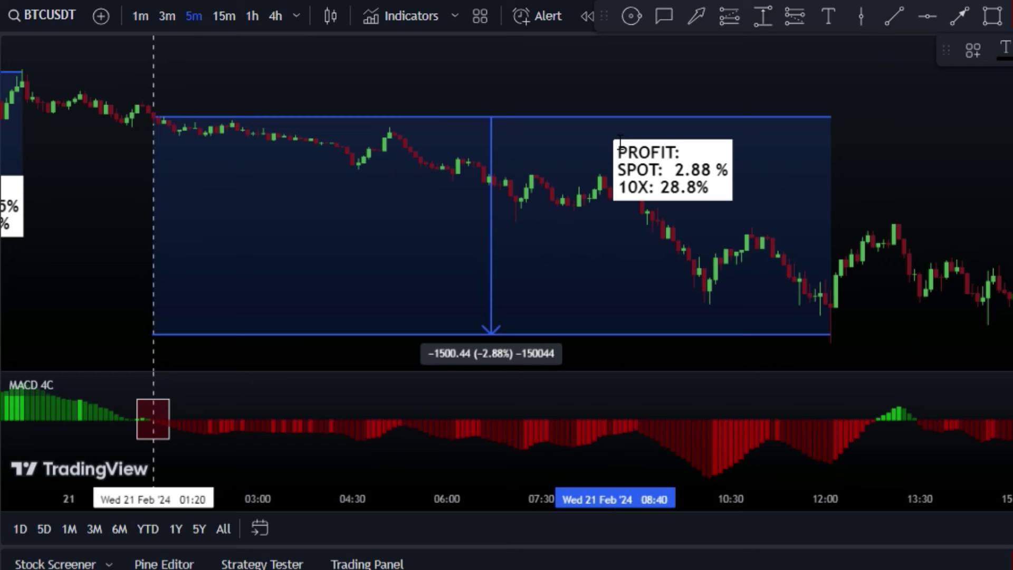
Finish the 01:20 profit note, switch to Calculator and add the four 10X profits: 28.8 + 18.5 + 23.1 + 18.5
left_click(963, 142)
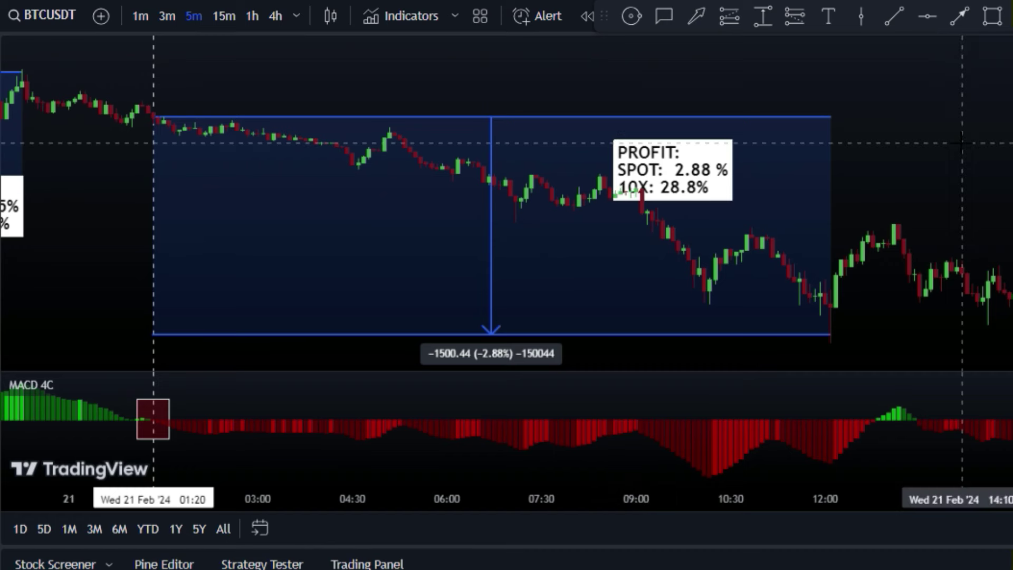
key("alt+Tab")
type("28")
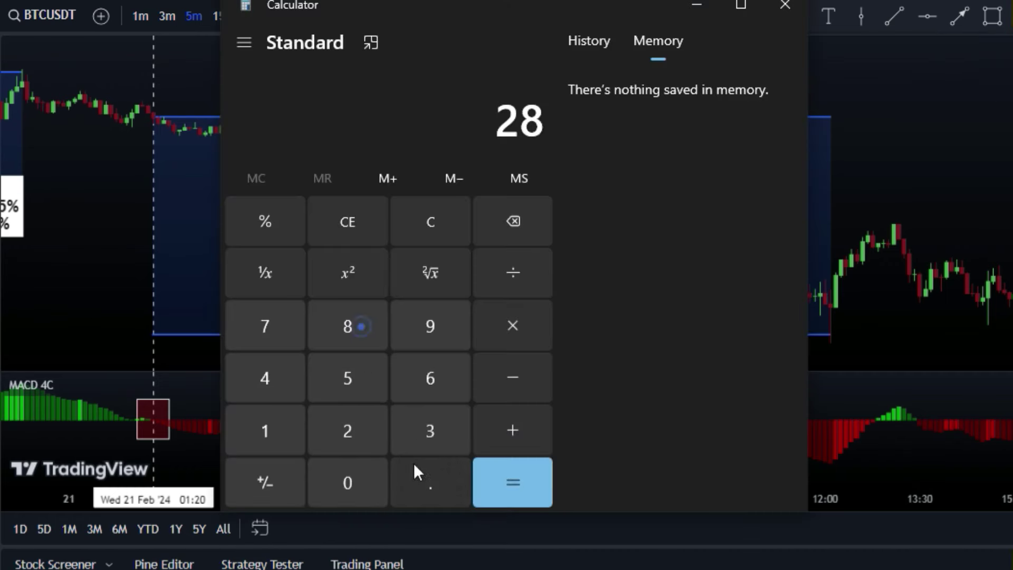
left_click(514, 432)
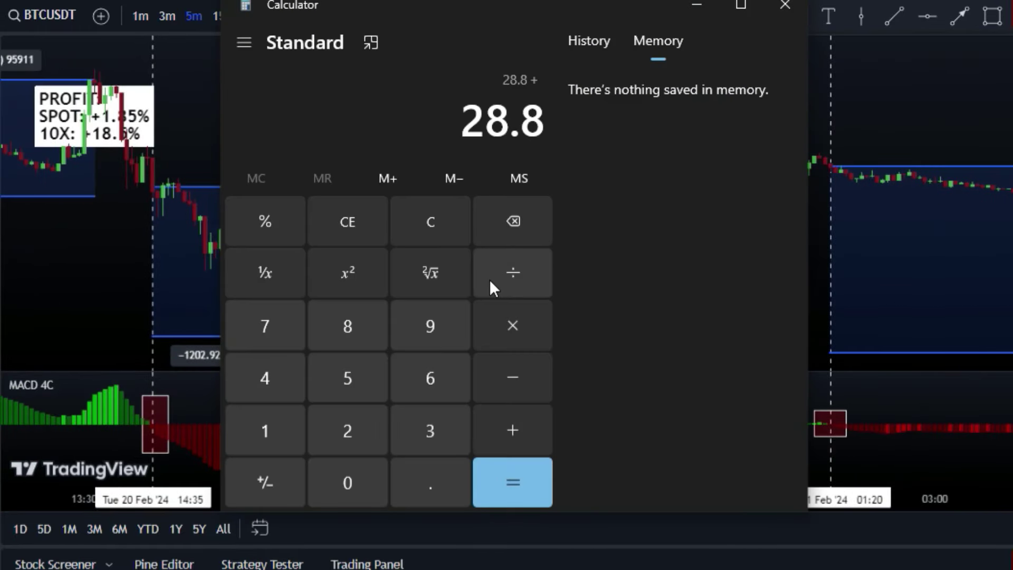
type("18.5")
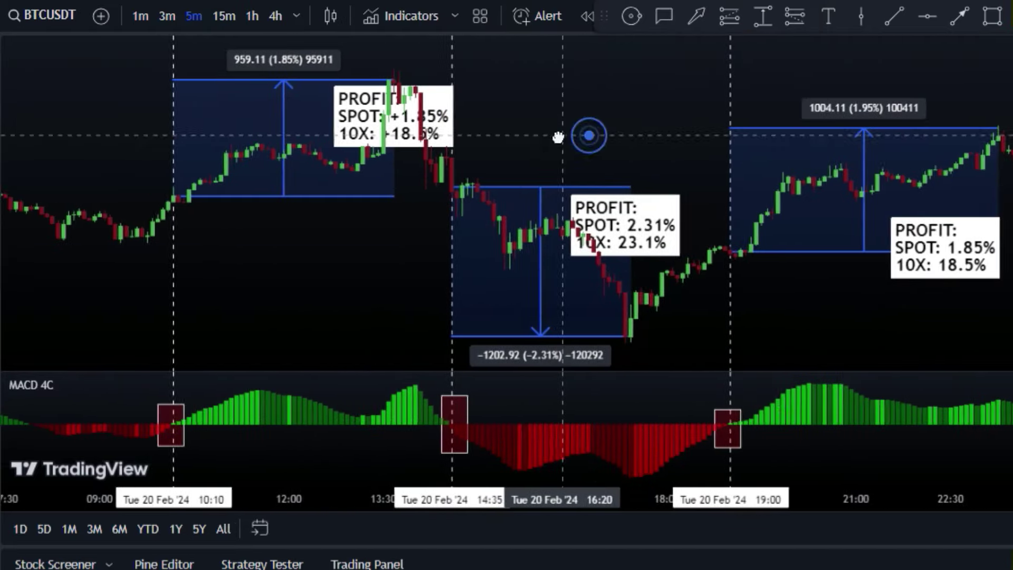
key("plus")
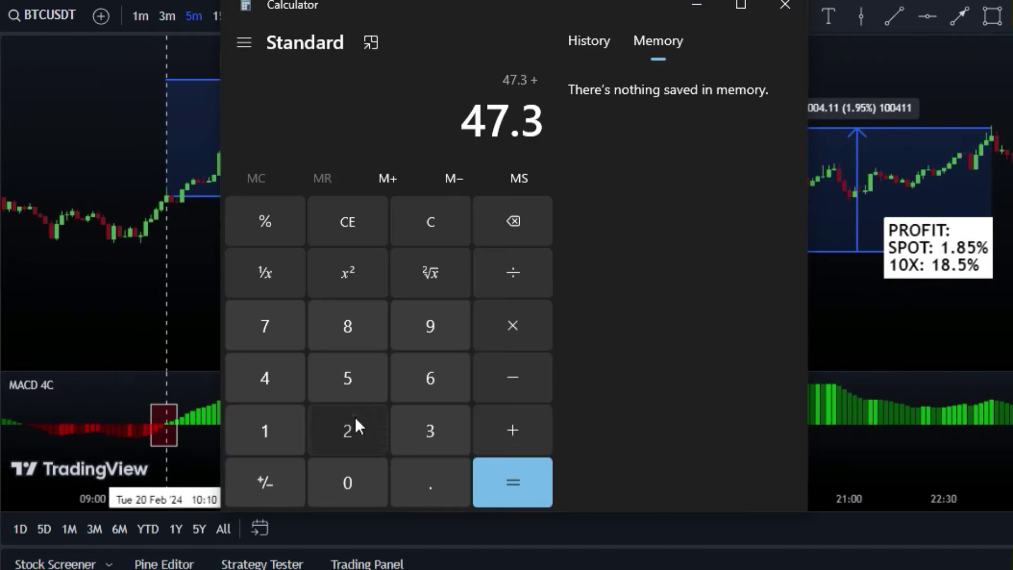
type("23.1")
left_click(513, 431)
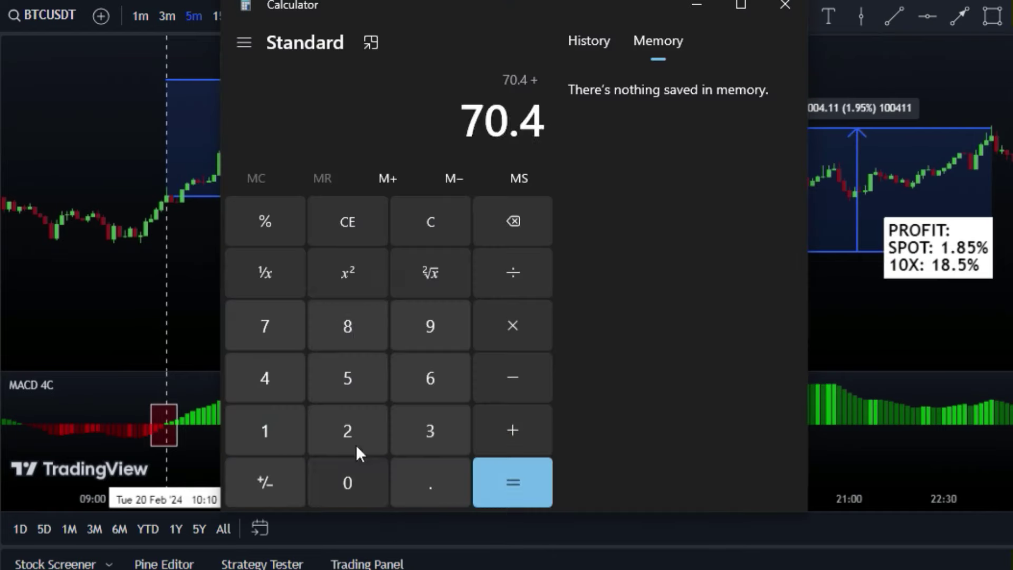
type("18.5")
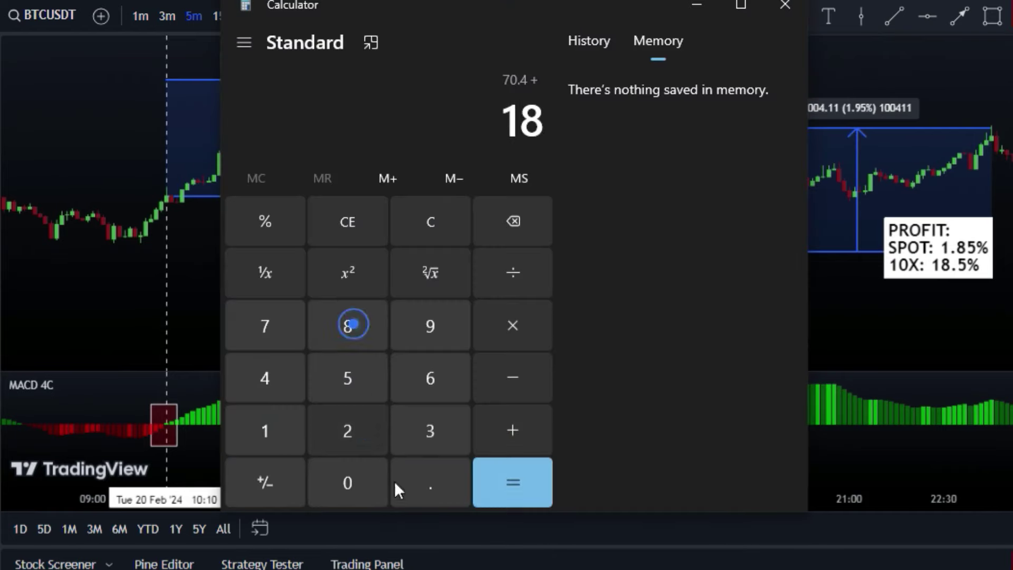
left_click(513, 481)
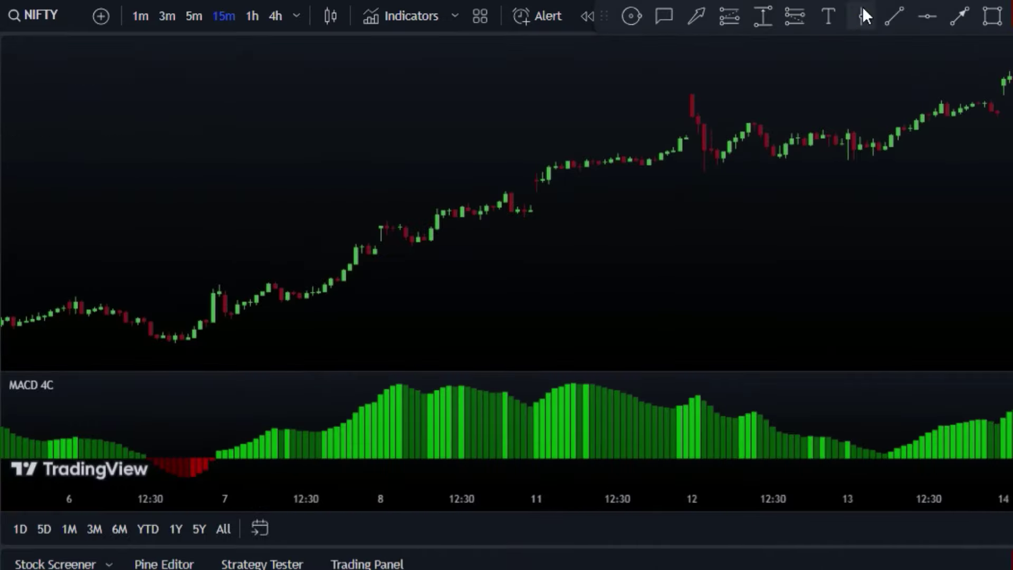
On the NIFTY 15-minute chart, mark the 6 Sep 15:15 MACD buy crossover with a vertical line and draw a price range up to the 18 Sep high
left_click_drag(666, 271, 497, 285)
scroll(666, 274, "down", 3)
left_click_drag(961, 298, 768, 301)
left_click(762, 16)
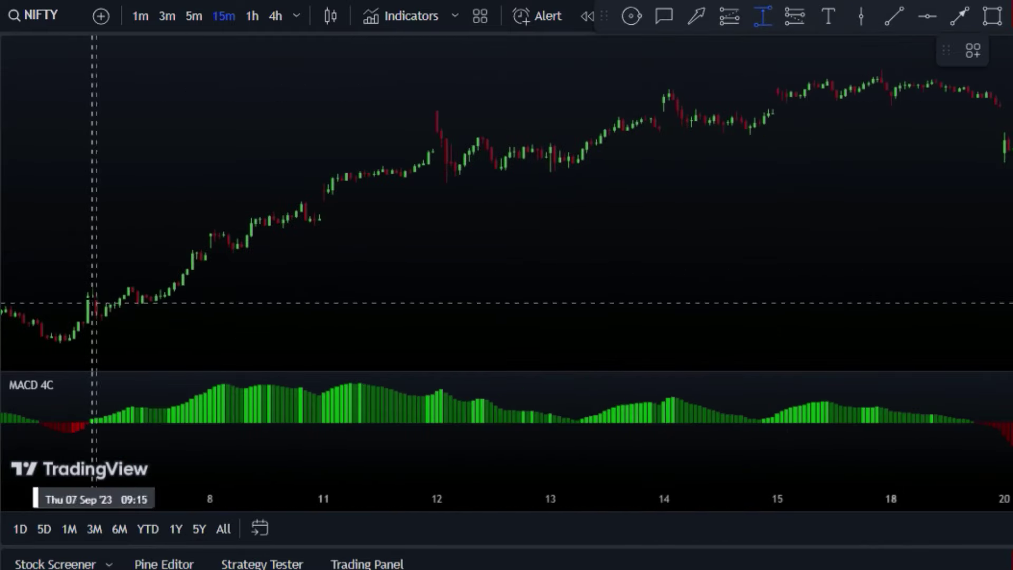
left_click(88, 297)
left_click(891, 72)
Mark the 18 Sep 14:00 sell crossover with a vertical line and draw a price range down to the 25 Sep low
scroll(823, 66, "right", 3)
left_click_drag(955, 104, 749, 101)
scroll(748, 100, "down", 2)
left_click(762, 17)
scroll(924, 316, "down", 3)
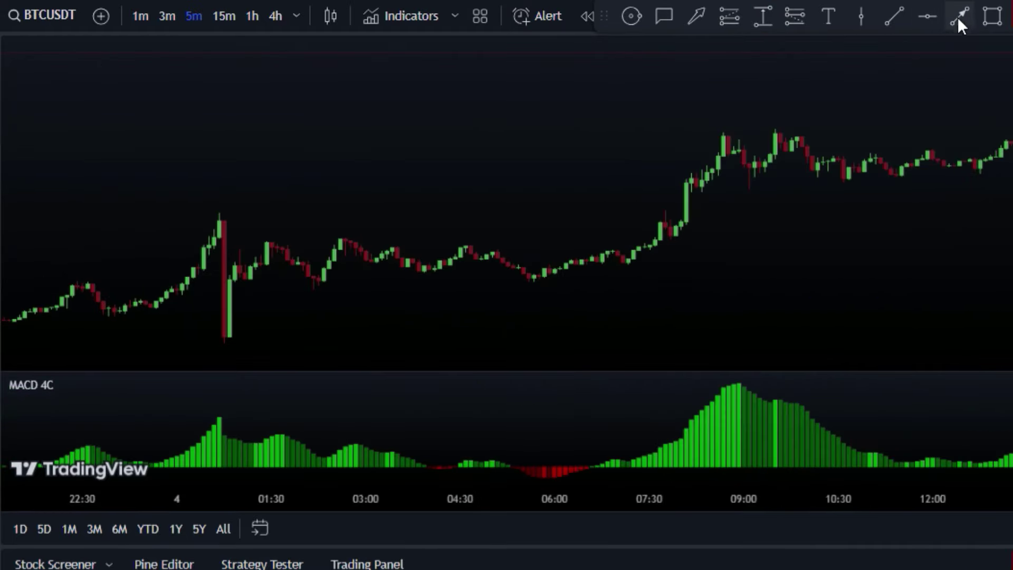
On the BTCUSDT 5-minute chart, draw a rising arrow beneath the 4 Mar rally and add vertical lines at 05:20 and 04:00
left_click(958, 17)
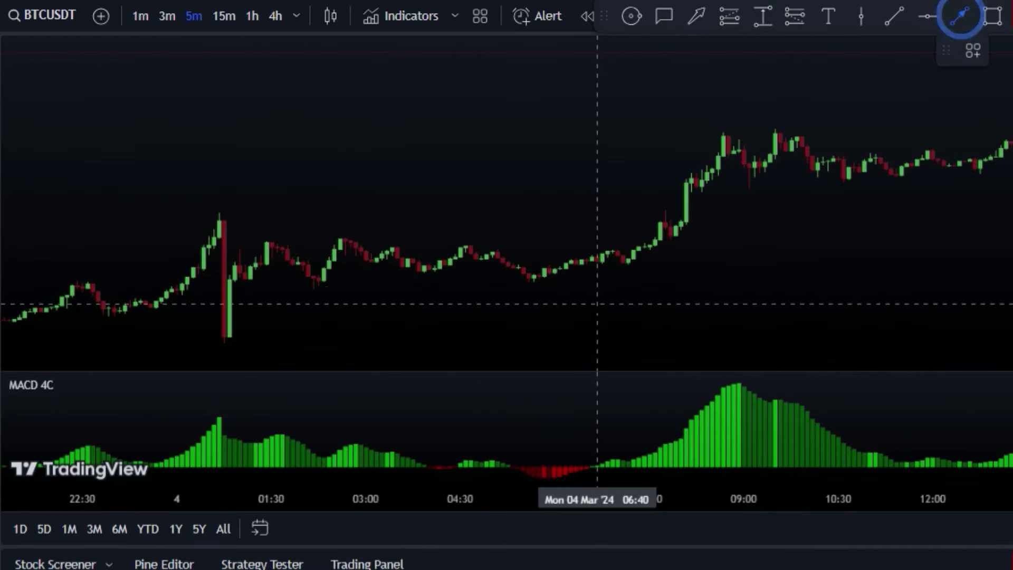
left_click_drag(577, 325, 780, 256)
left_click(864, 16)
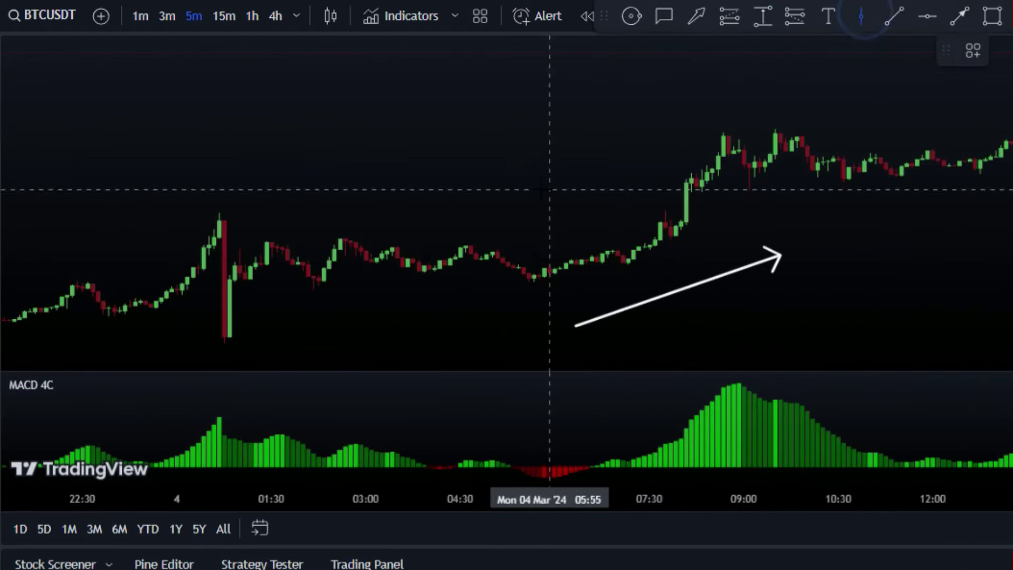
left_click(514, 183)
left_click(860, 16)
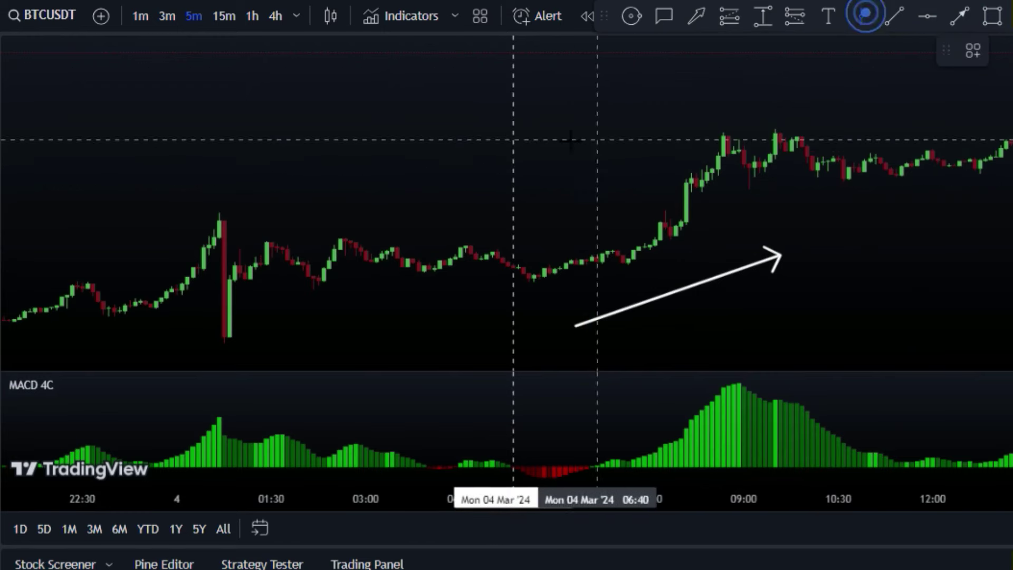
left_click(429, 145)
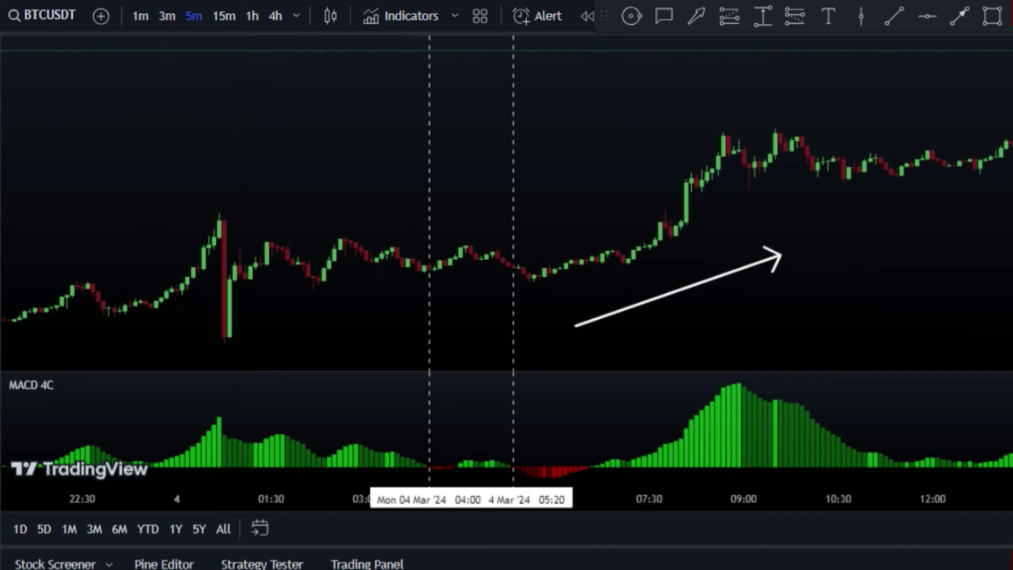
left_click(445, 222)
left_click(481, 186)
left_click_drag(444, 222, 468, 215)
left_click(488, 154)
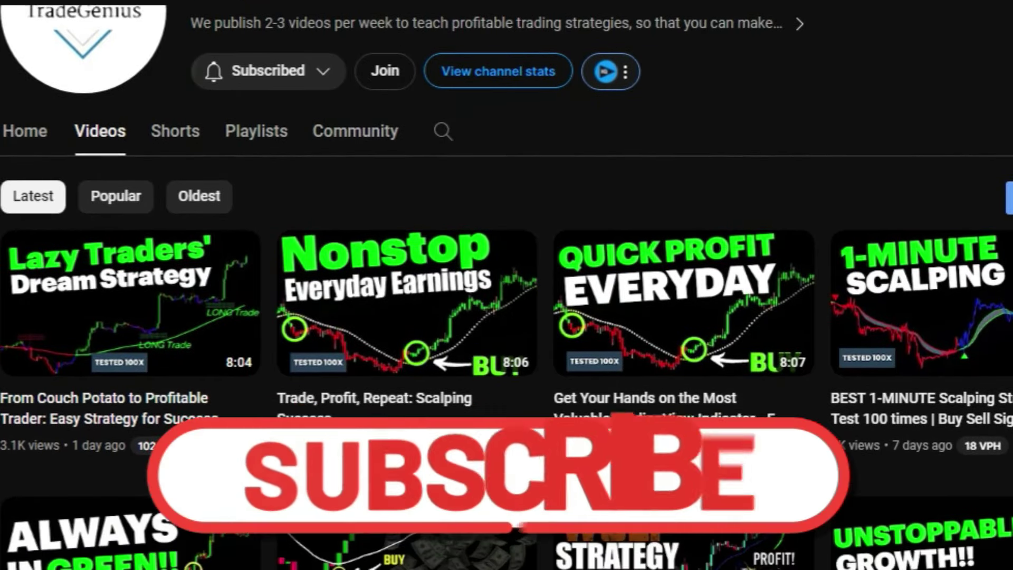
scroll(506, 285, "down", 2)
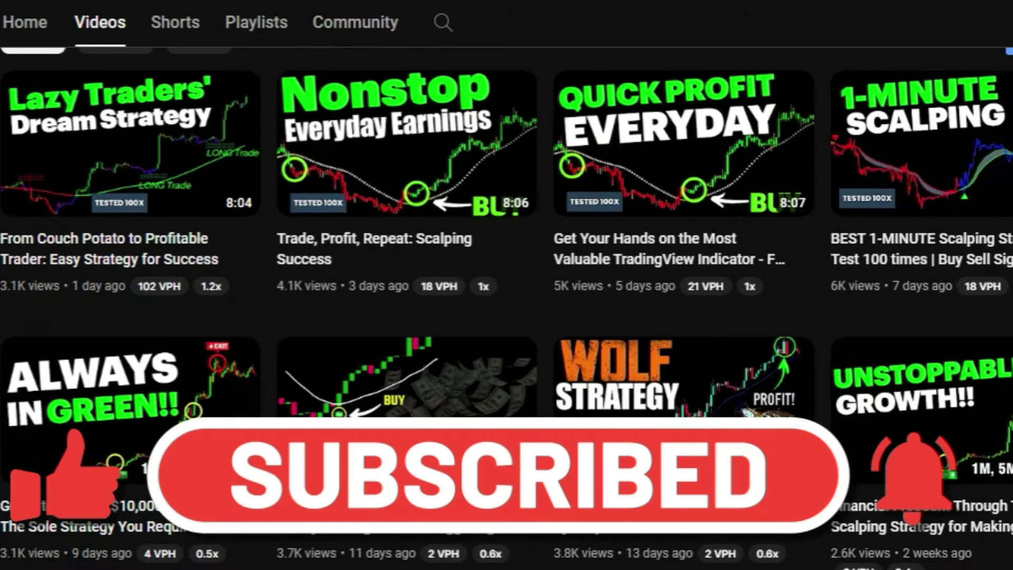
scroll(506, 305, "down", 2)
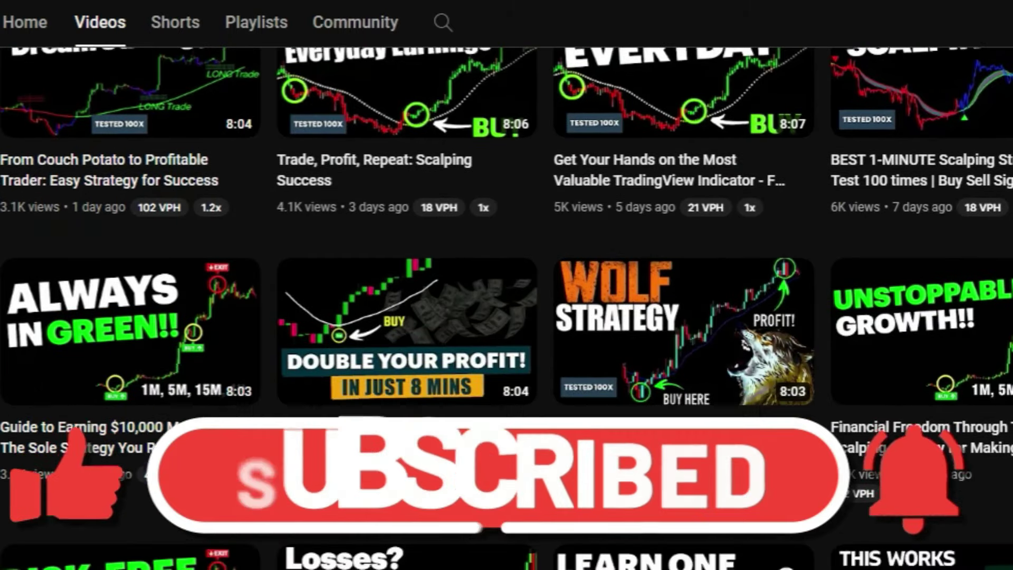
scroll(507, 285, "down", 1)
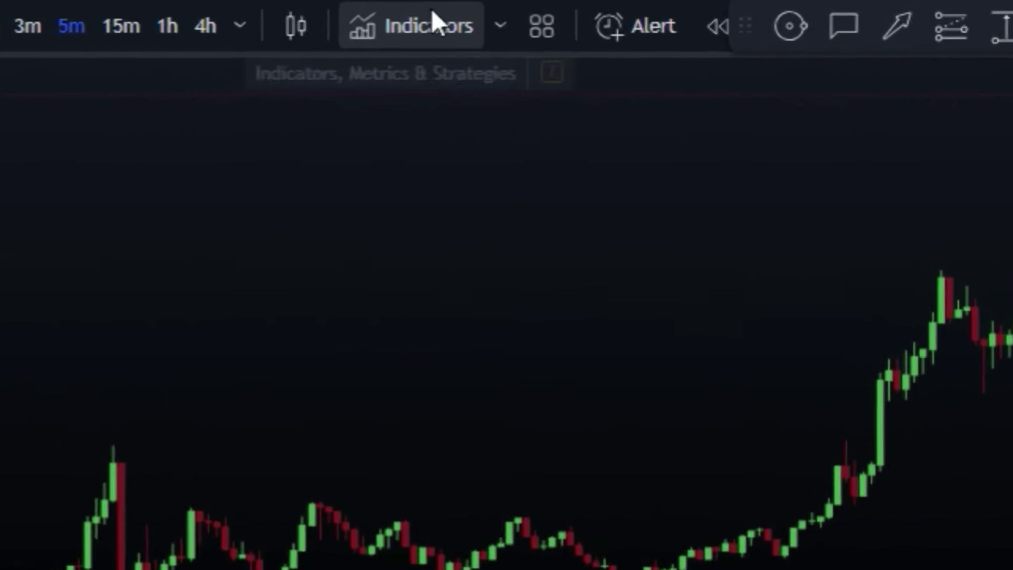
Search the indicator library for "CM EMA TREND BARS" and add the CM EMA Trend Bars script to the BTCUSDT chart
left_click(433, 12)
left_click(414, 79)
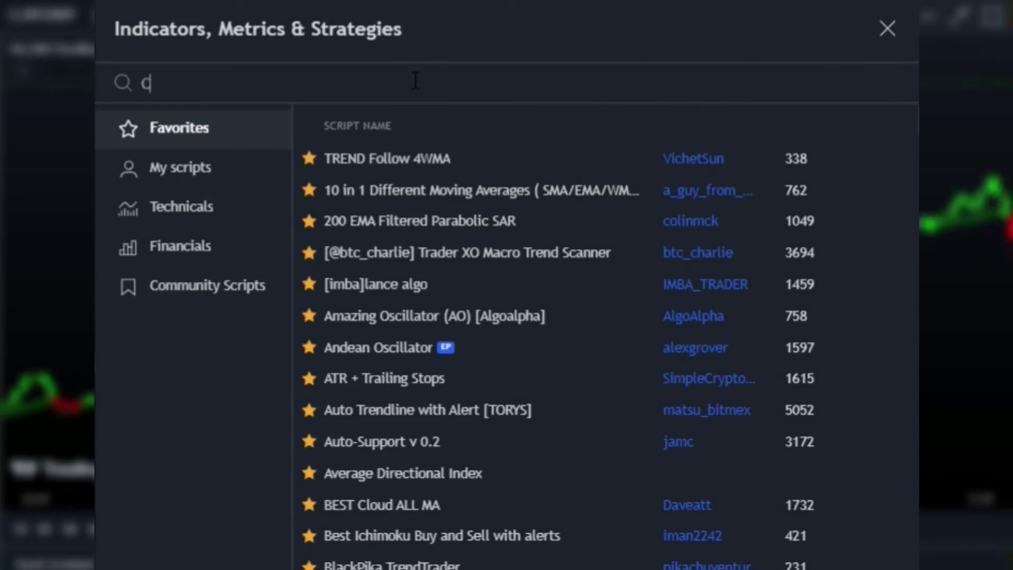
type("CM")
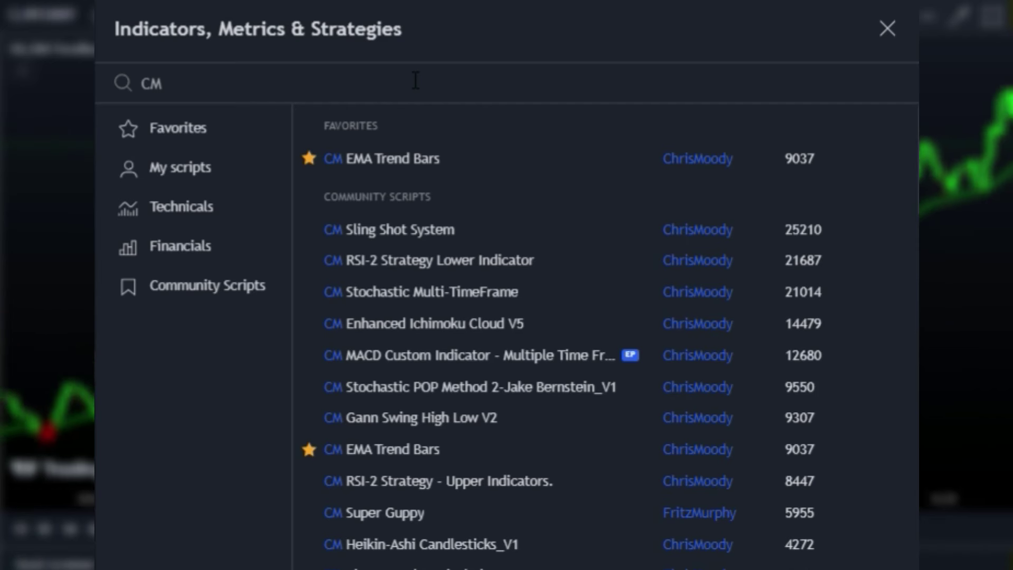
type(" EMA")
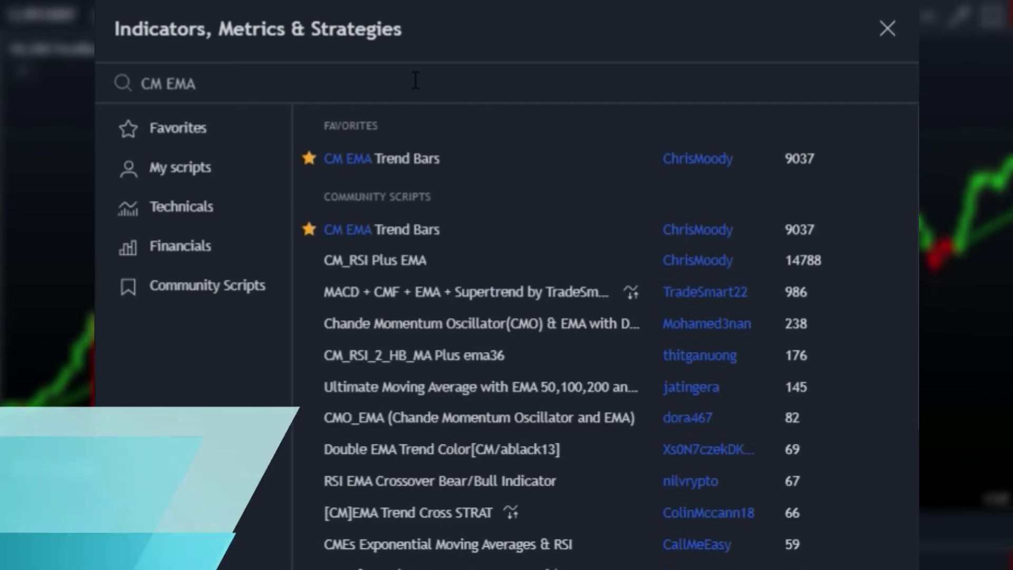
type(" TREND")
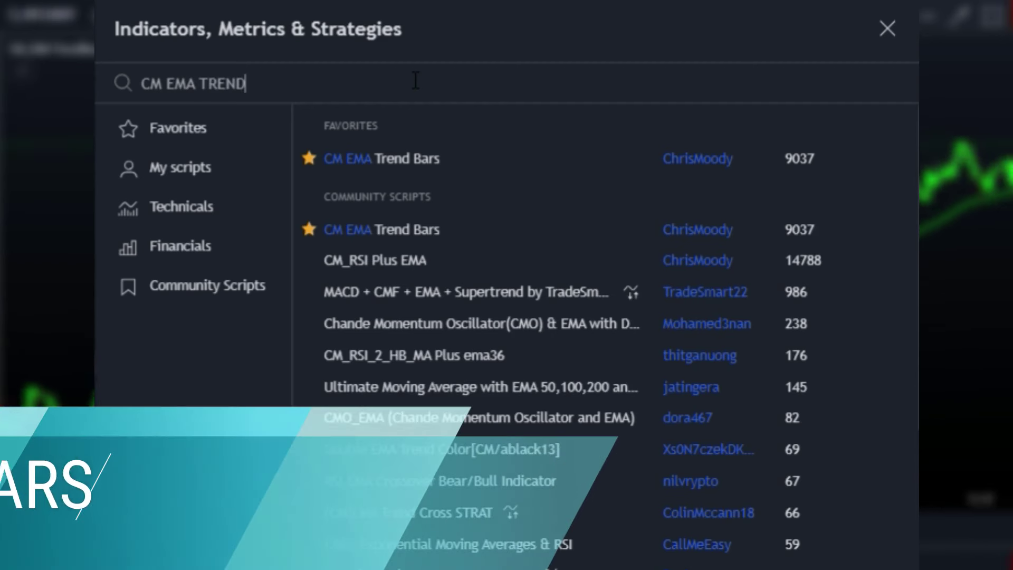
type(" BARS")
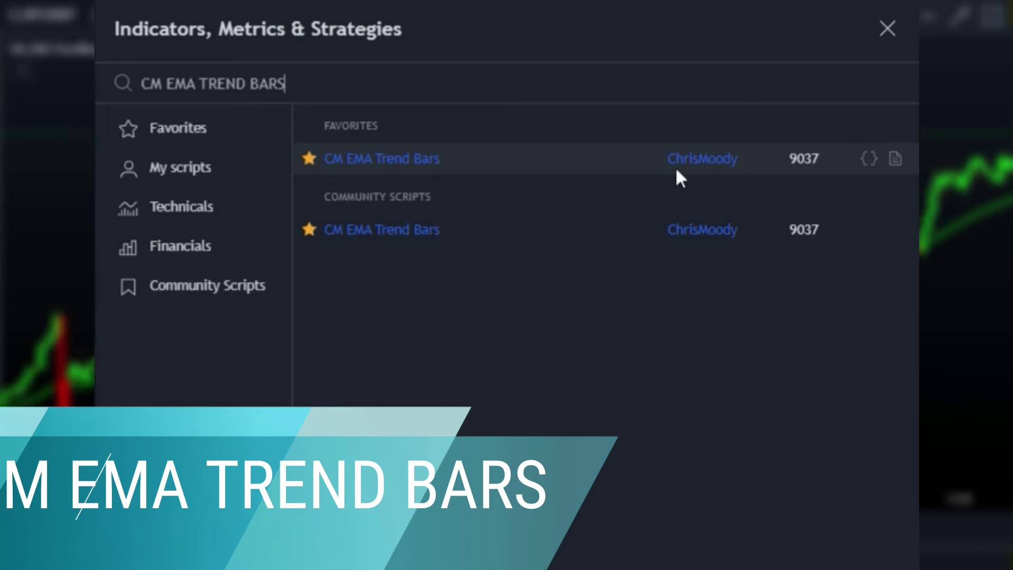
left_click(403, 170)
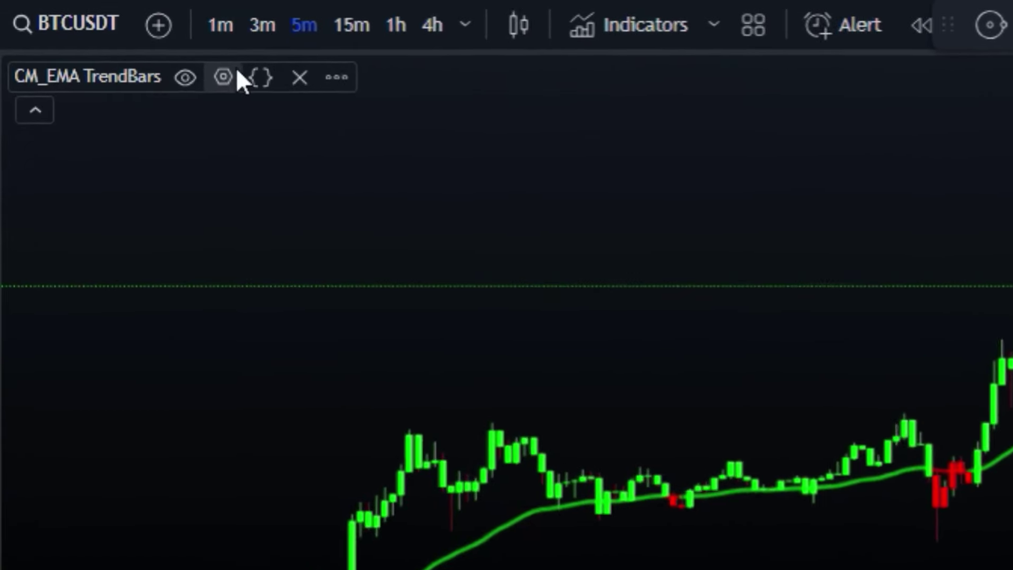
Set the CM_EMA TrendBars EMA UpTrend length to 200 and style the bars softer green for Color 0 and red for Color 1
left_click(223, 77)
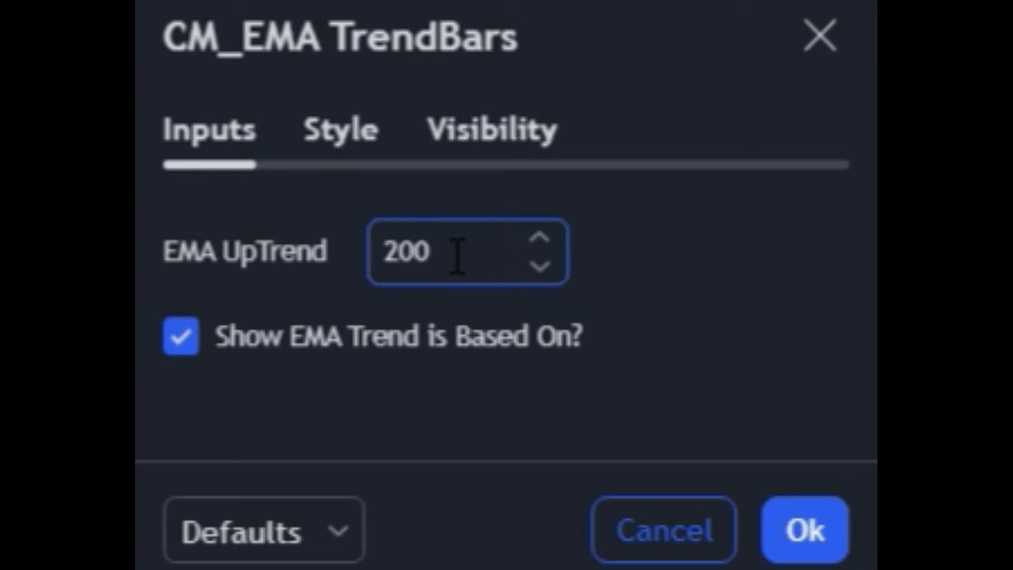
left_click(340, 130)
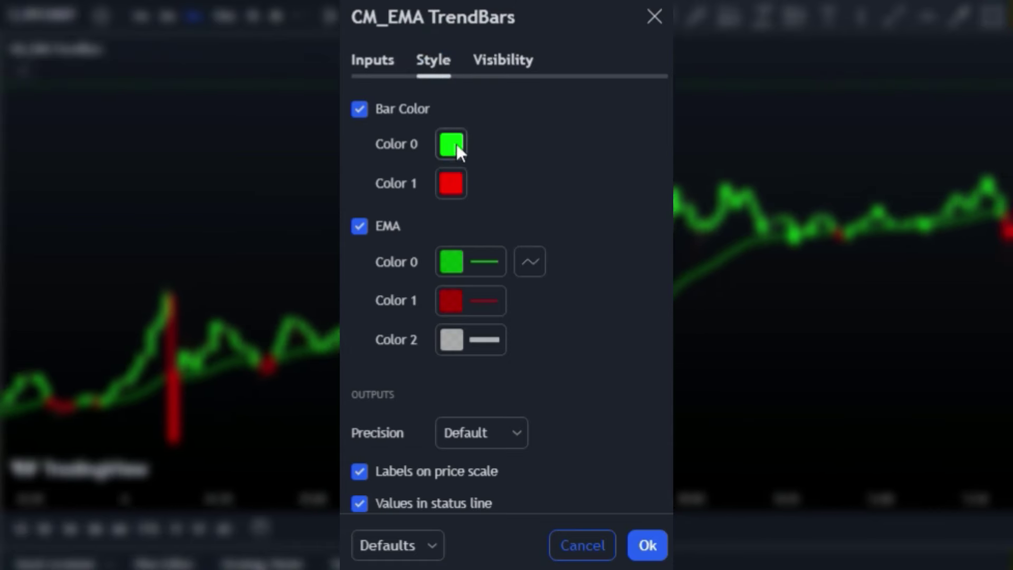
left_click(455, 147)
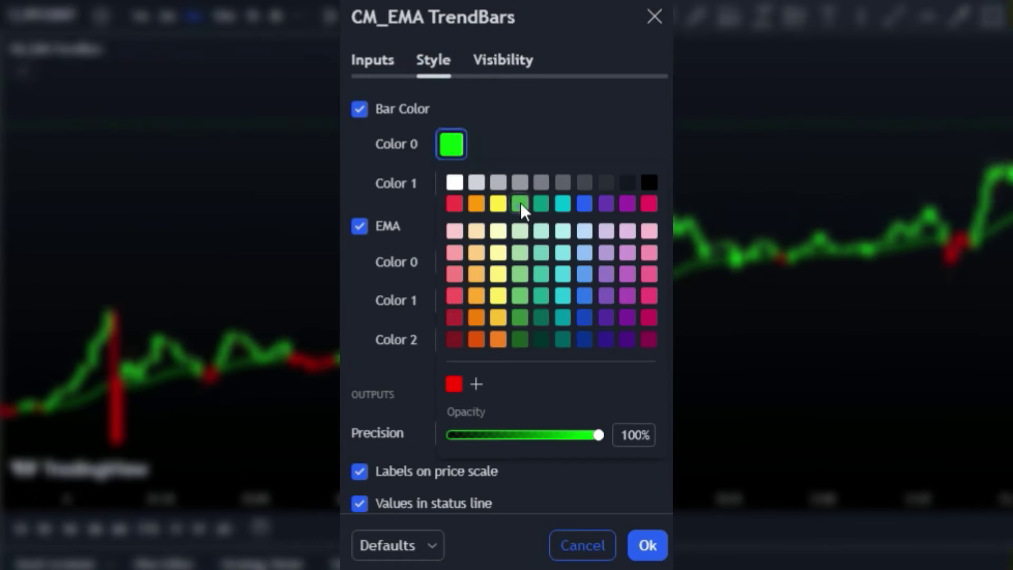
left_click(520, 202)
left_click(561, 113)
left_click(451, 193)
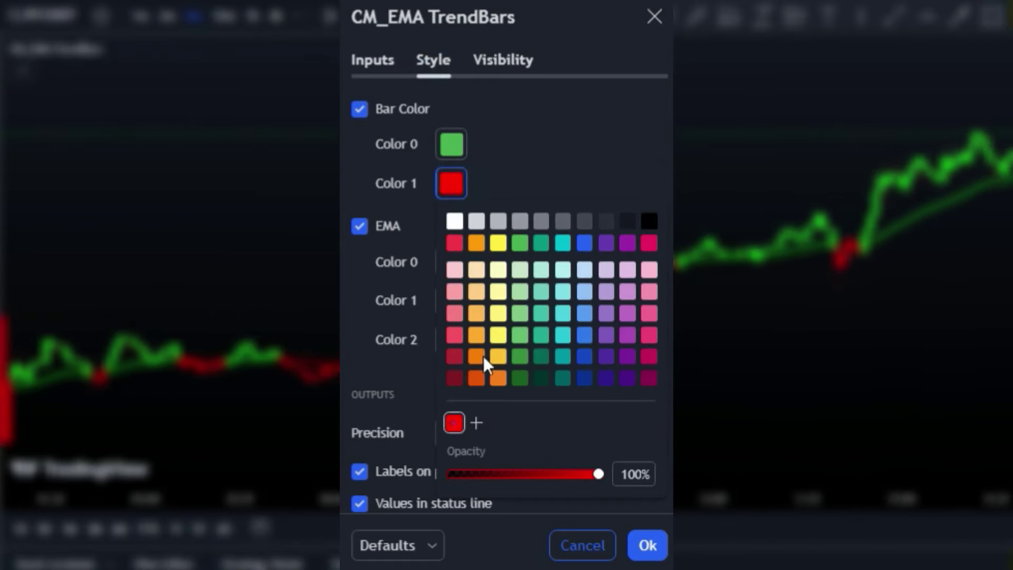
left_click(568, 113)
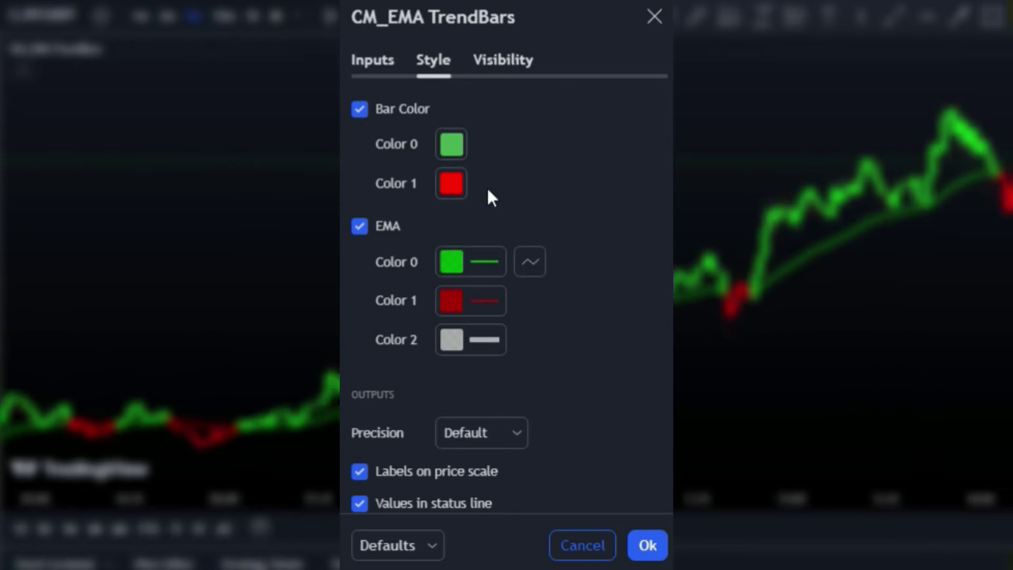
Style the EMA line green for Color 0, red for Color 1 and white for Color 2, each at full opacity
left_click(447, 260)
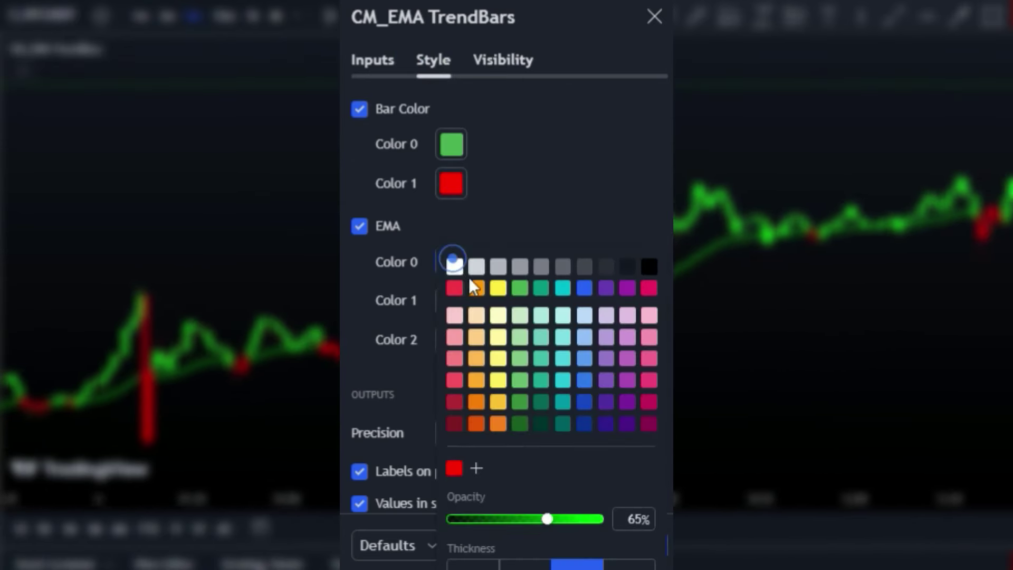
left_click(524, 222)
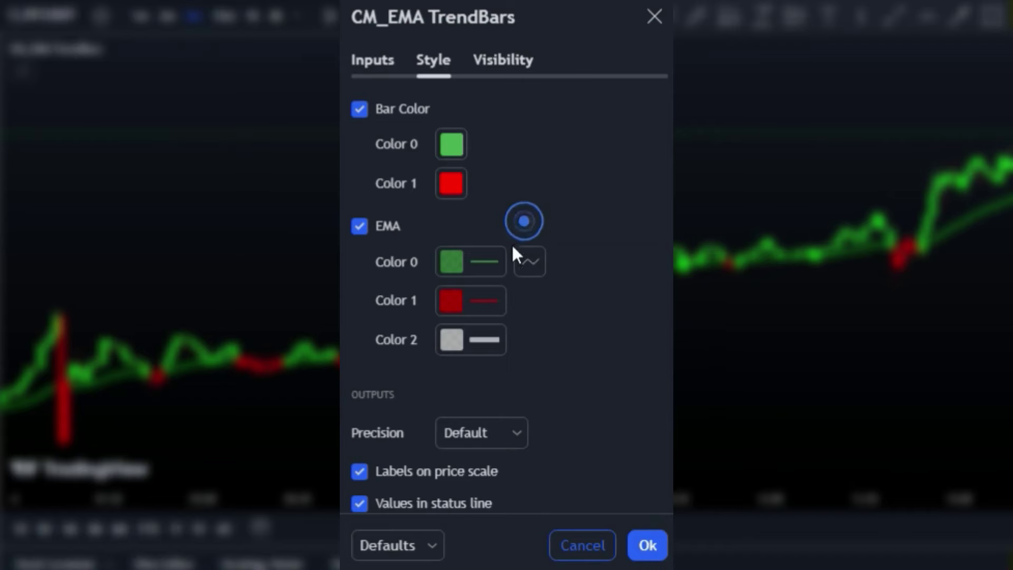
left_click(483, 298)
left_click(454, 465)
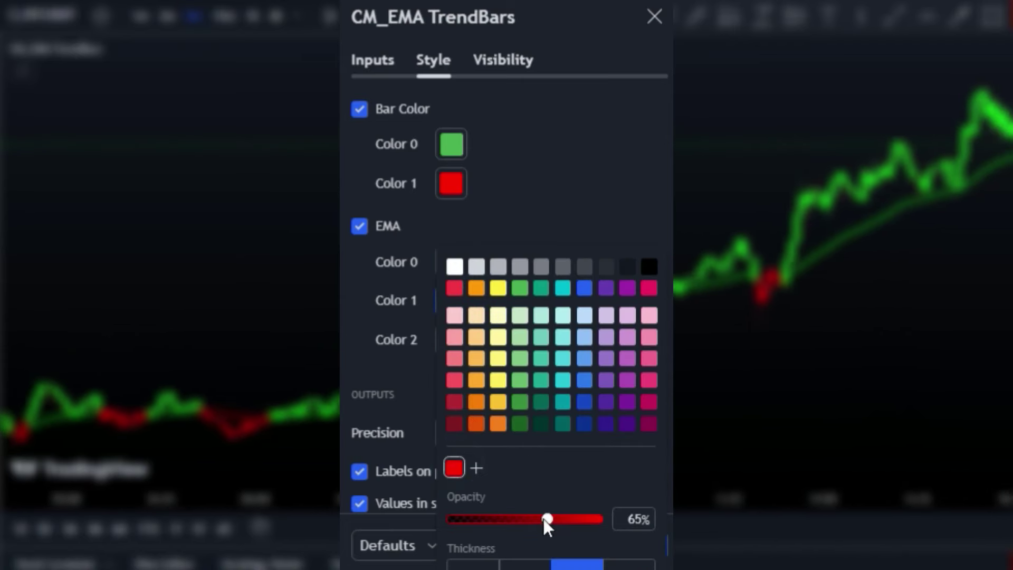
left_click(518, 185)
left_click(447, 262)
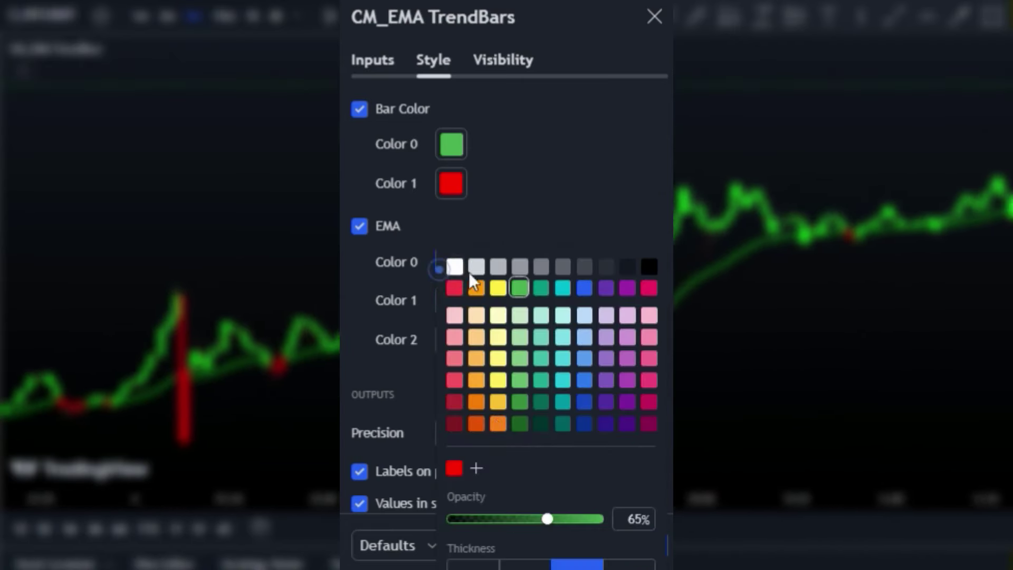
left_click(554, 166)
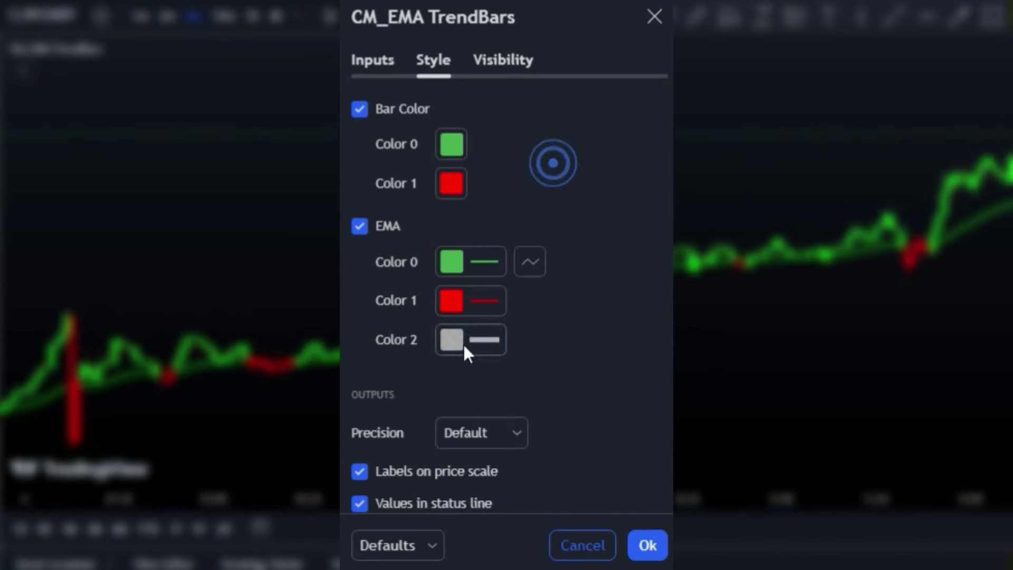
left_click(463, 342)
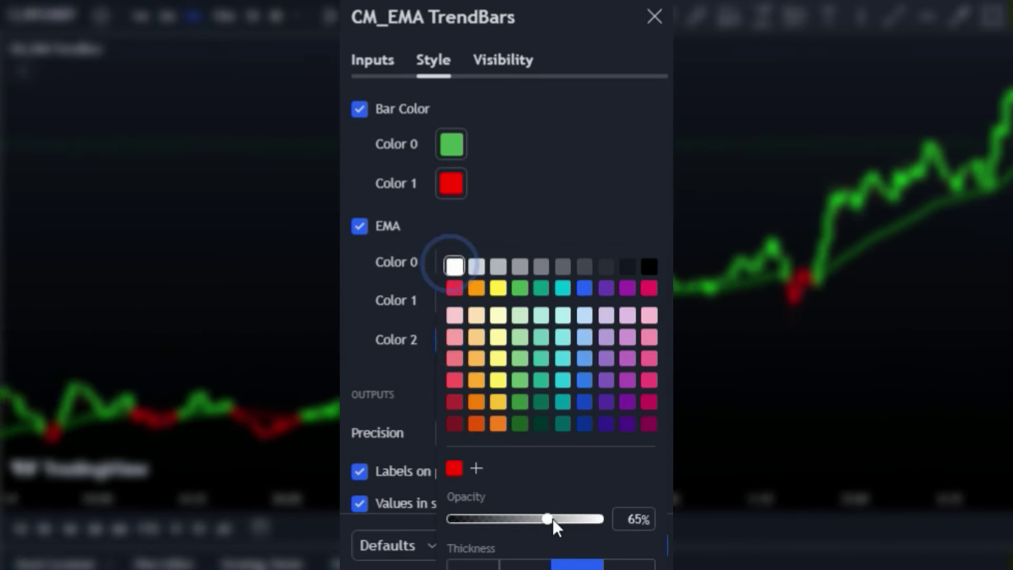
left_click(583, 214)
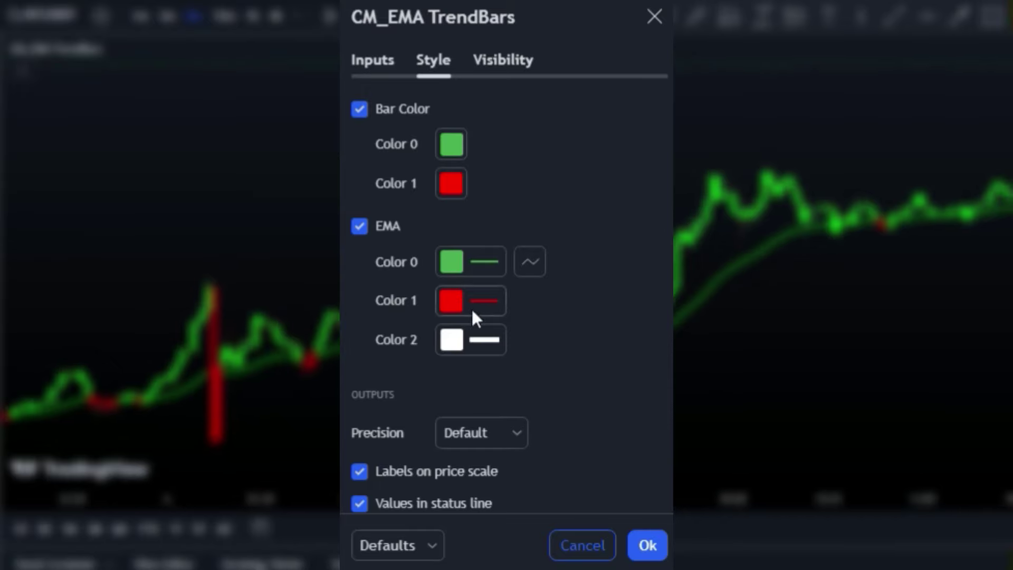